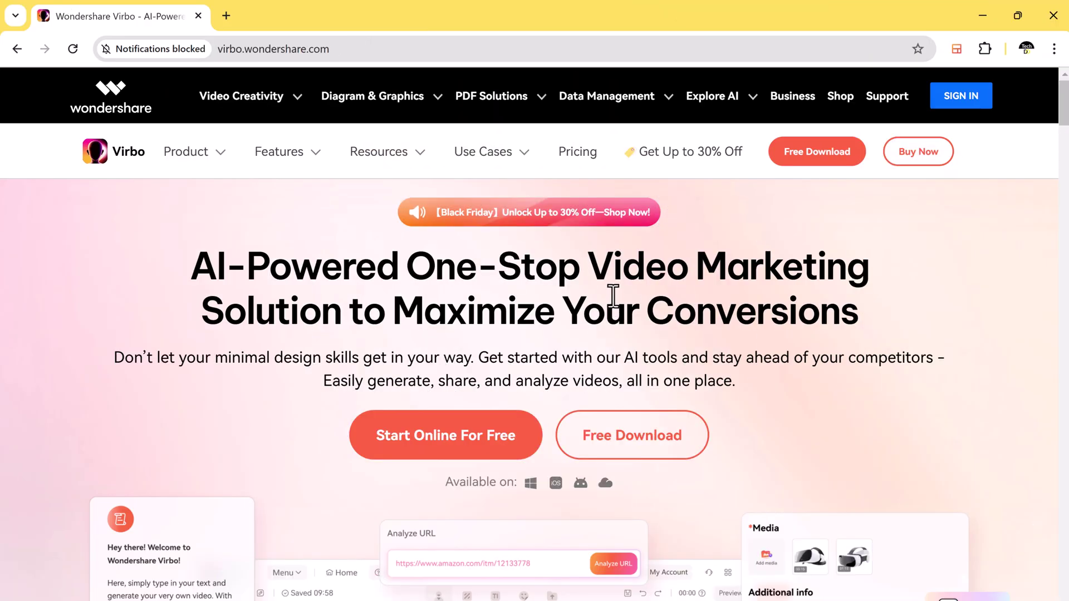
scroll(612, 295, down, 2)
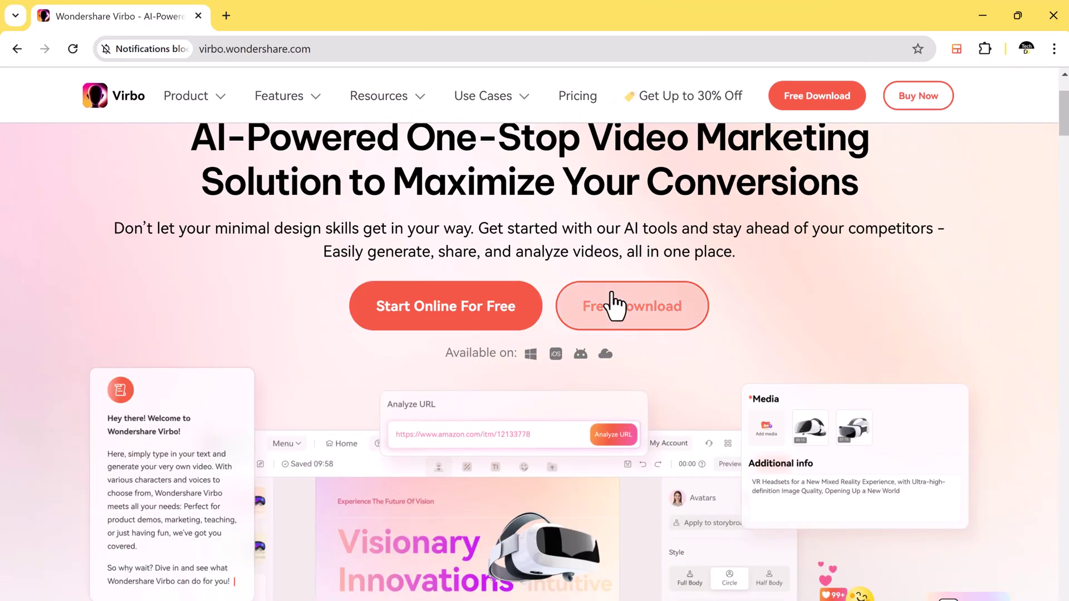
scroll(611, 292, down, 3)
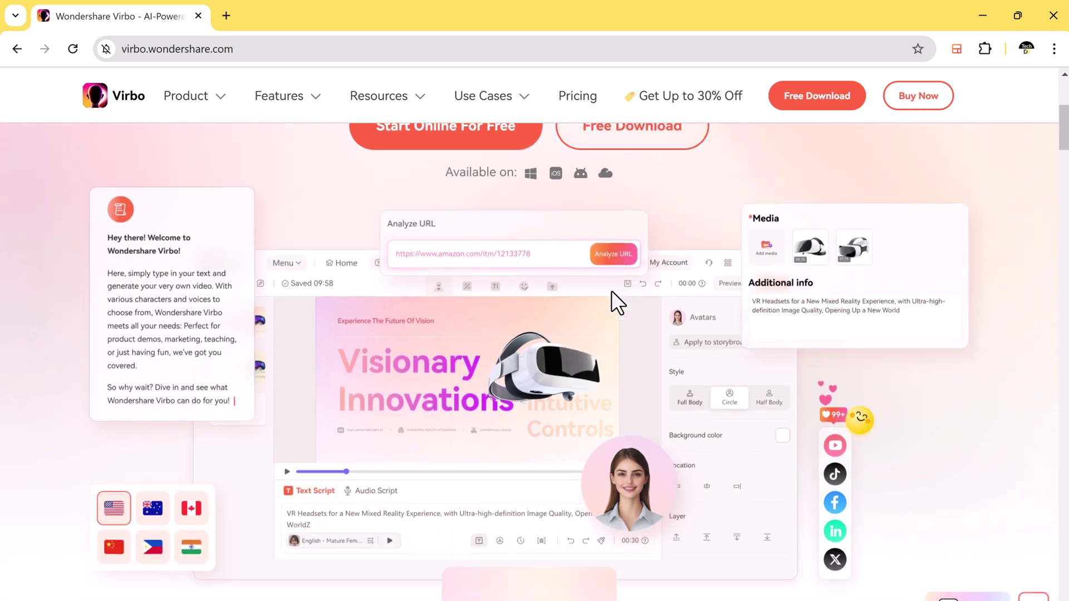
scroll(612, 304, down, 2)
scroll(611, 290, down, 10)
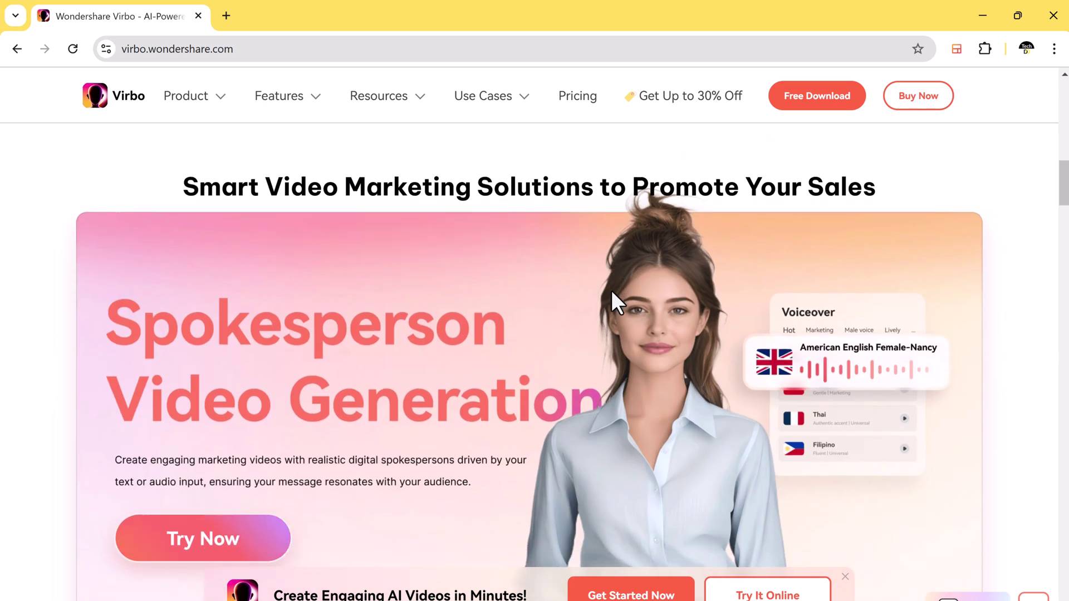
scroll(585, 299, down, 1)
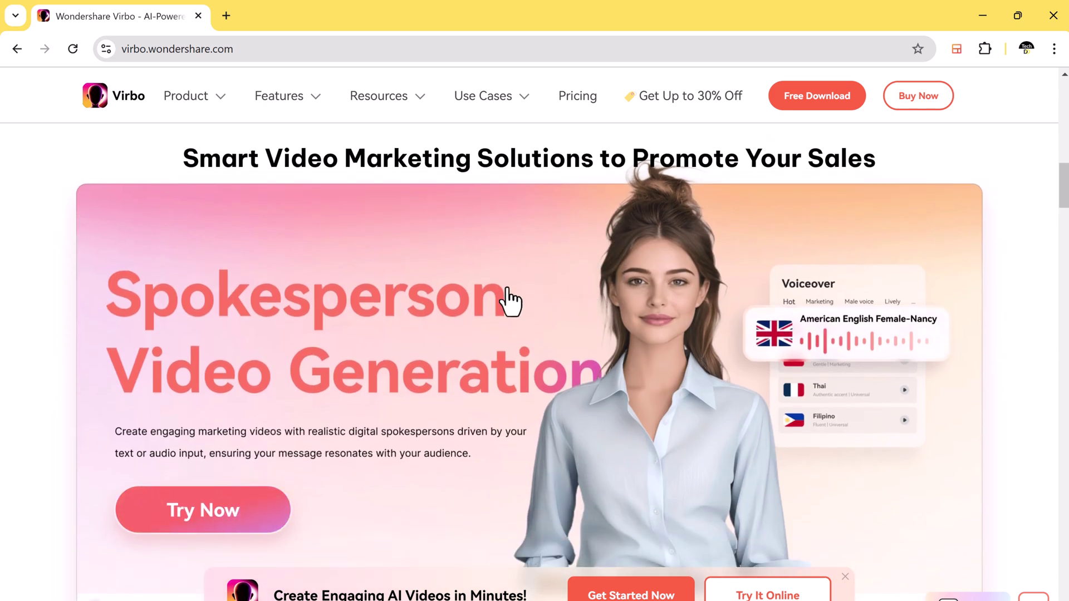
scroll(512, 301, down, 8)
scroll(508, 295, down, 15)
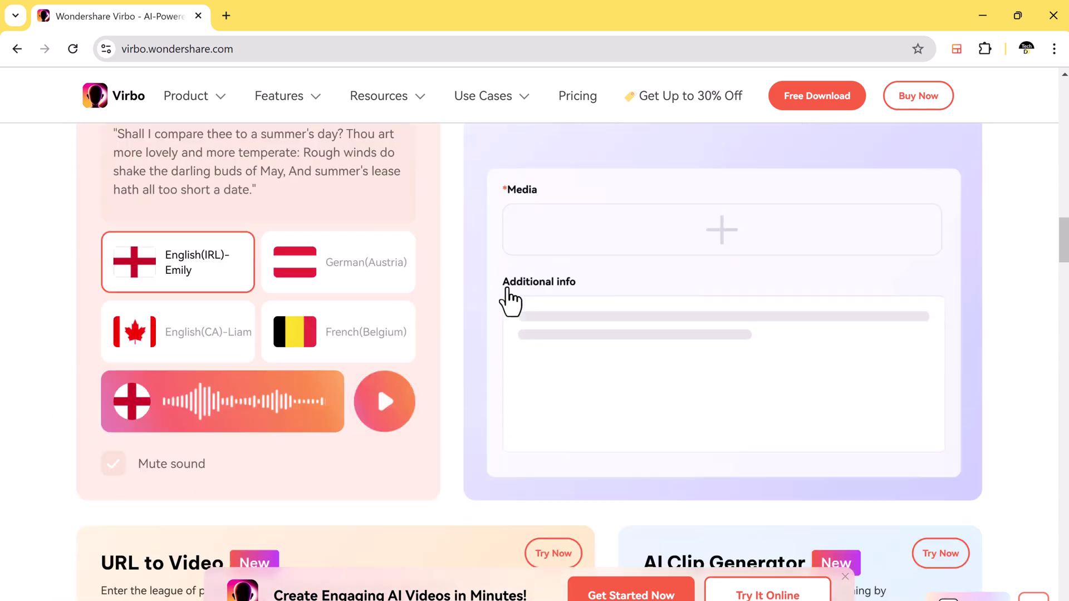
scroll(509, 301, down, 6)
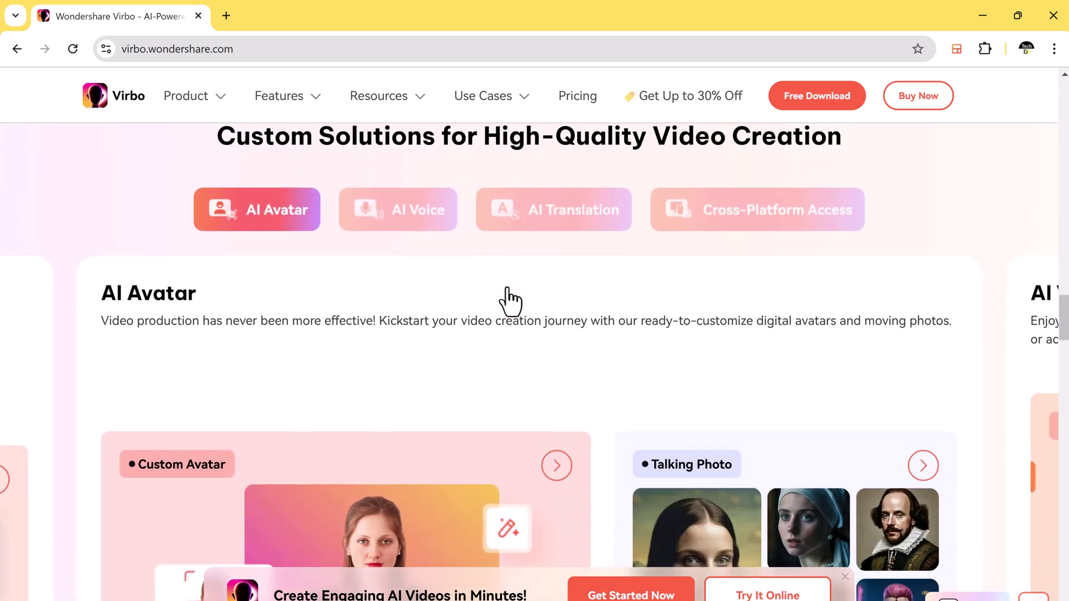
scroll(509, 301, down, 10)
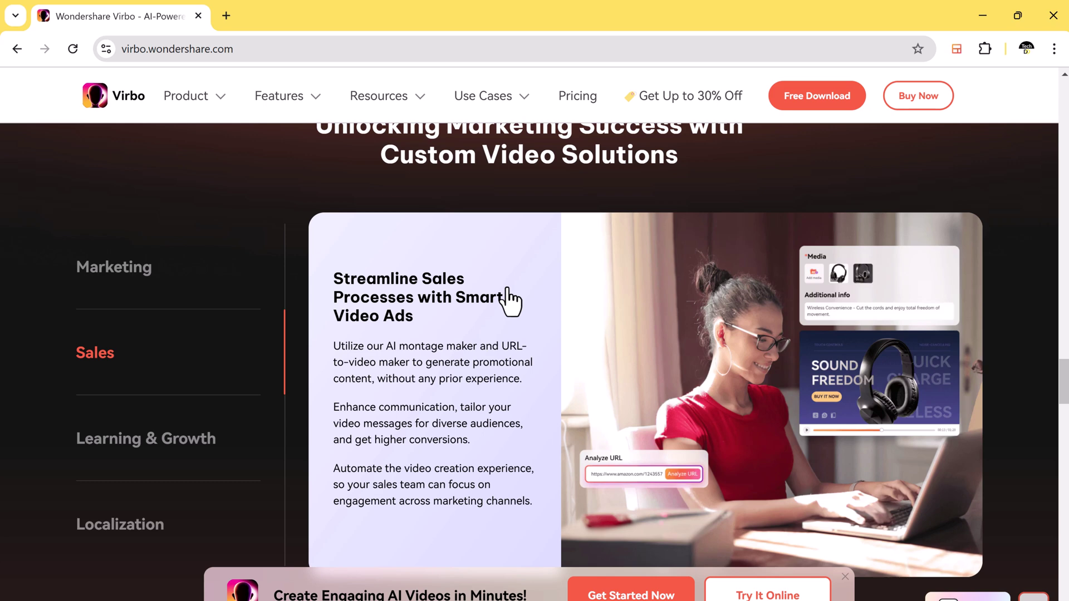
scroll(508, 288, down, 10)
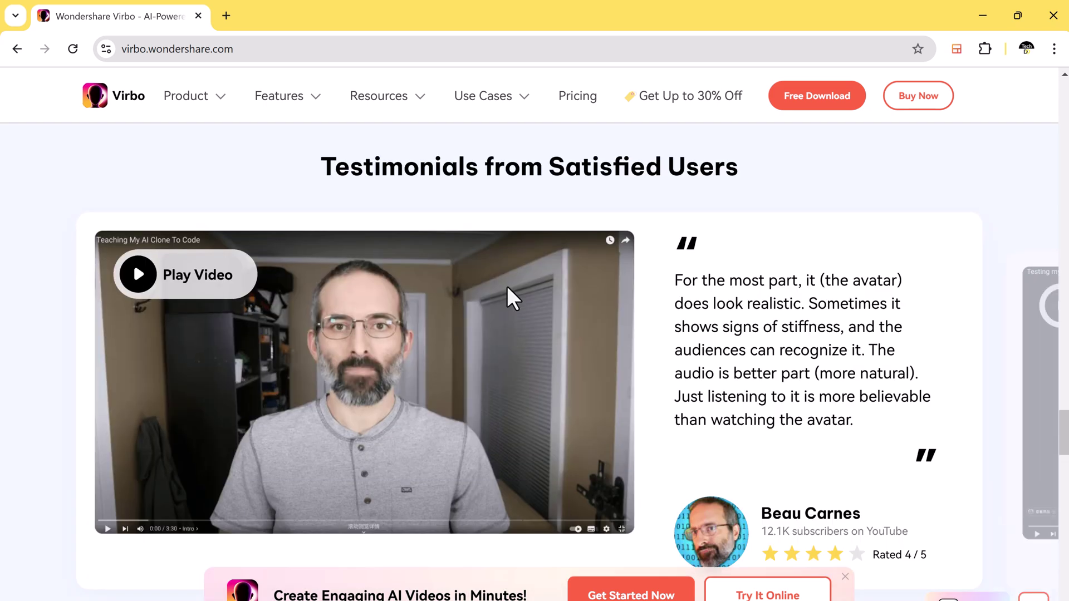
scroll(506, 285, down, 9)
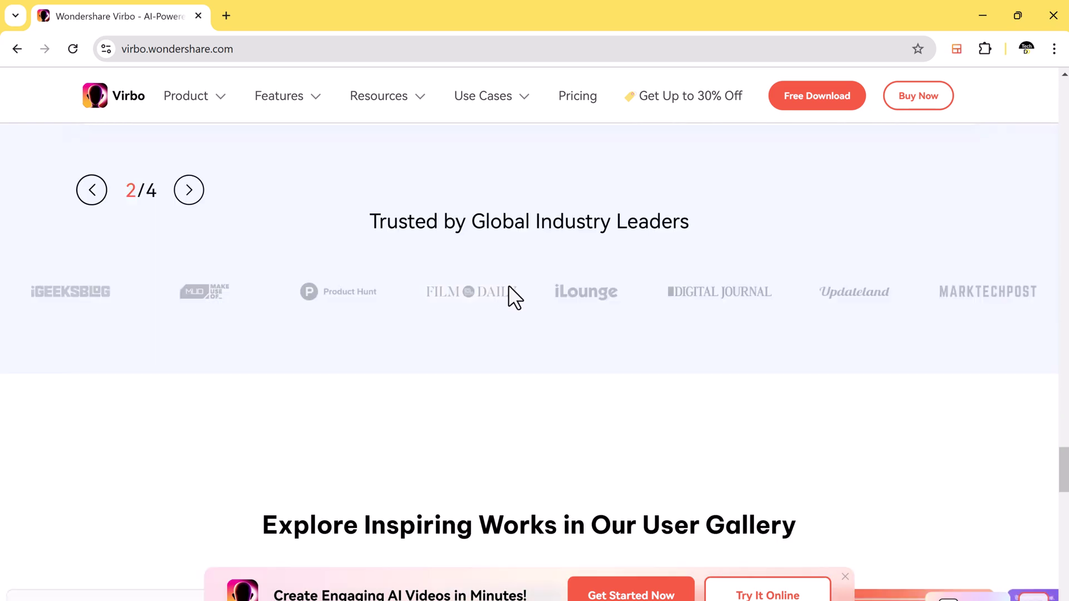
scroll(509, 285, up, 20)
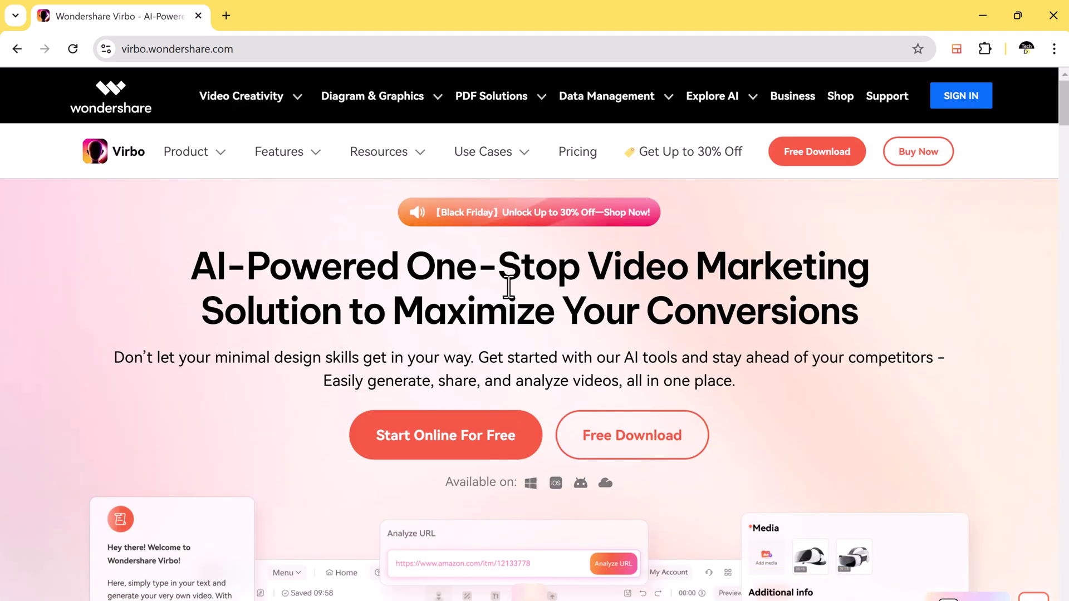
Step: Launch the Virbo online app in a new tab and open the Url to Video tool from the carousel
click(470, 445)
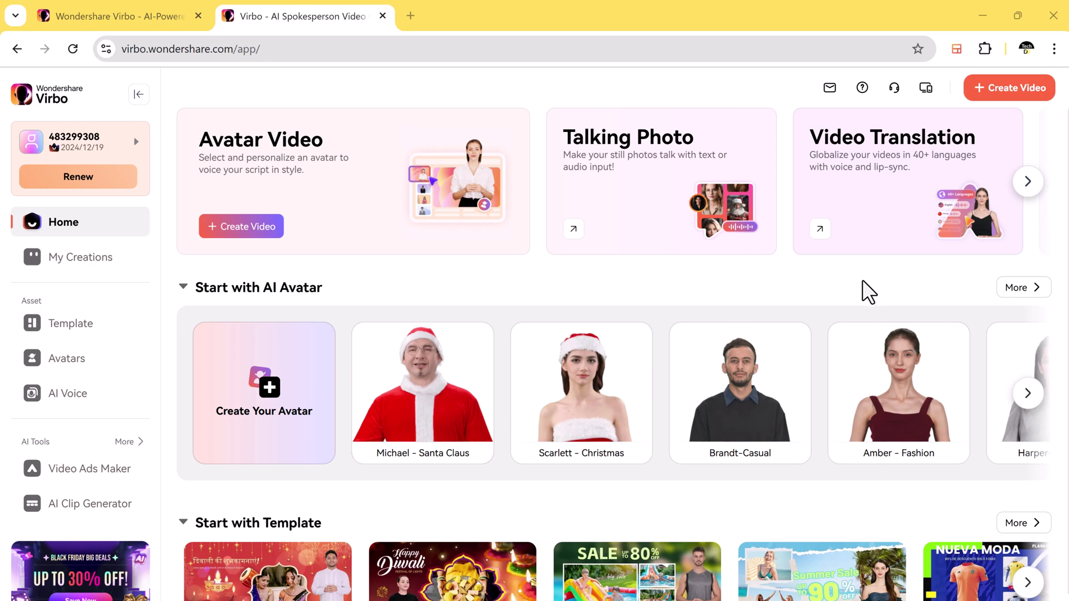
mouse_move(704, 371)
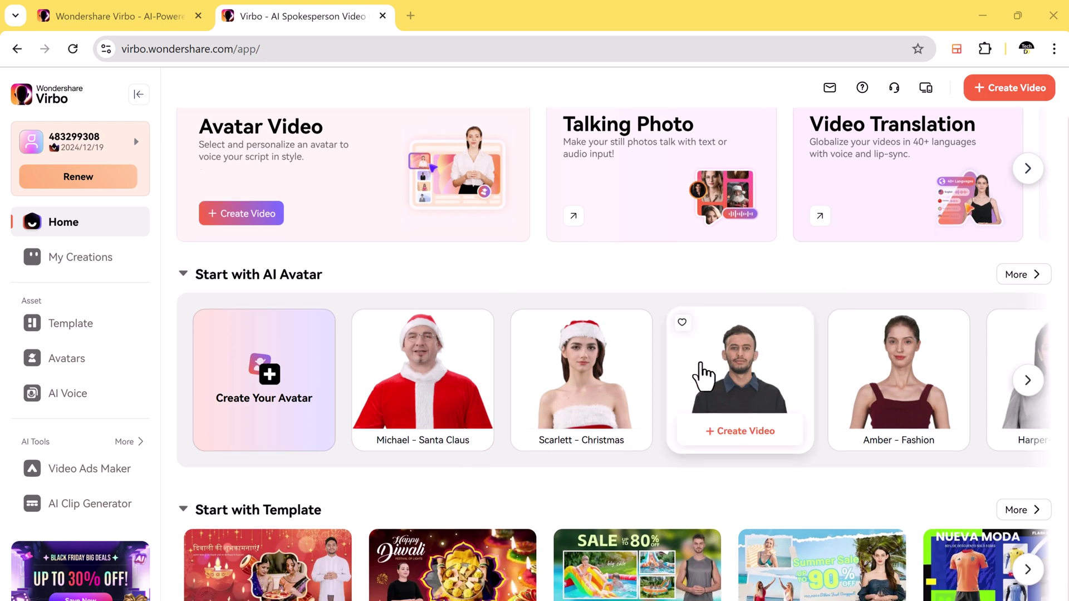
scroll(704, 370, down, 1)
scroll(704, 370, up, 1)
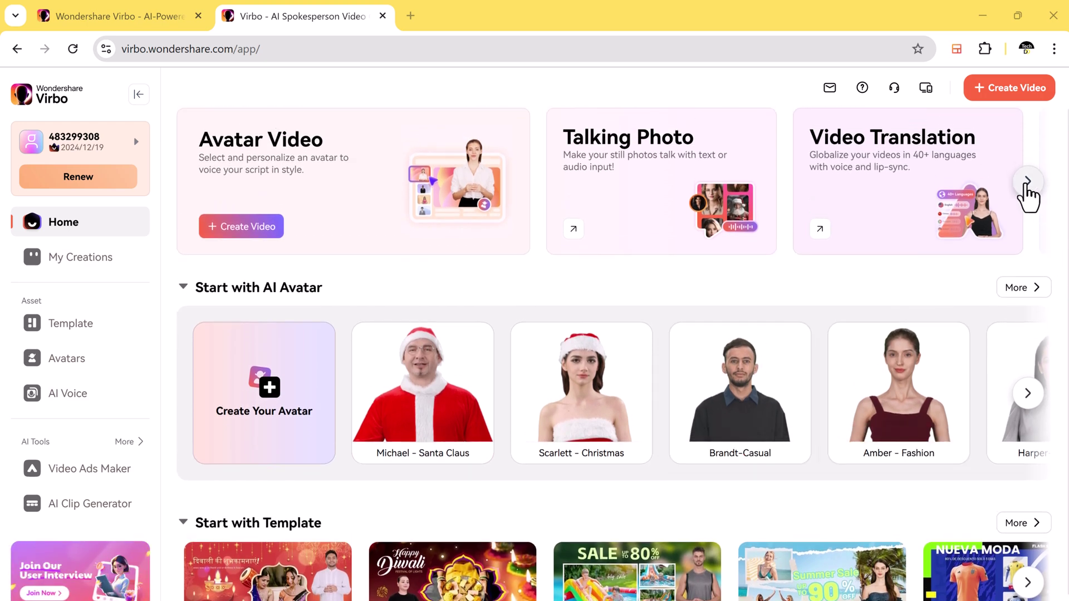
click(1028, 180)
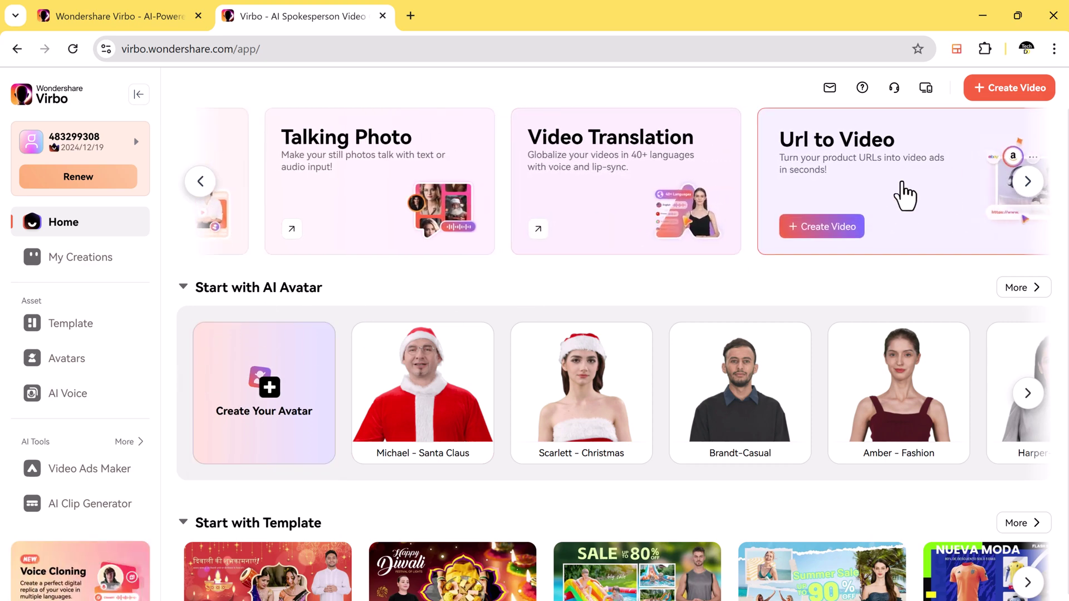
click(852, 190)
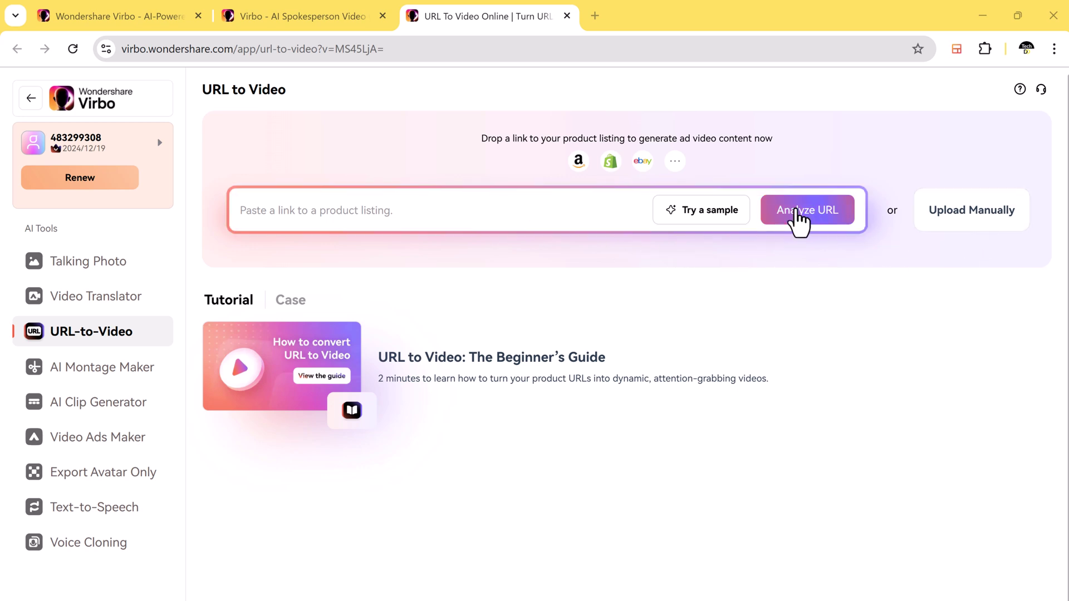
Step: Cycle the sample links until an eBay product URL appears, then analyze it
click(712, 218)
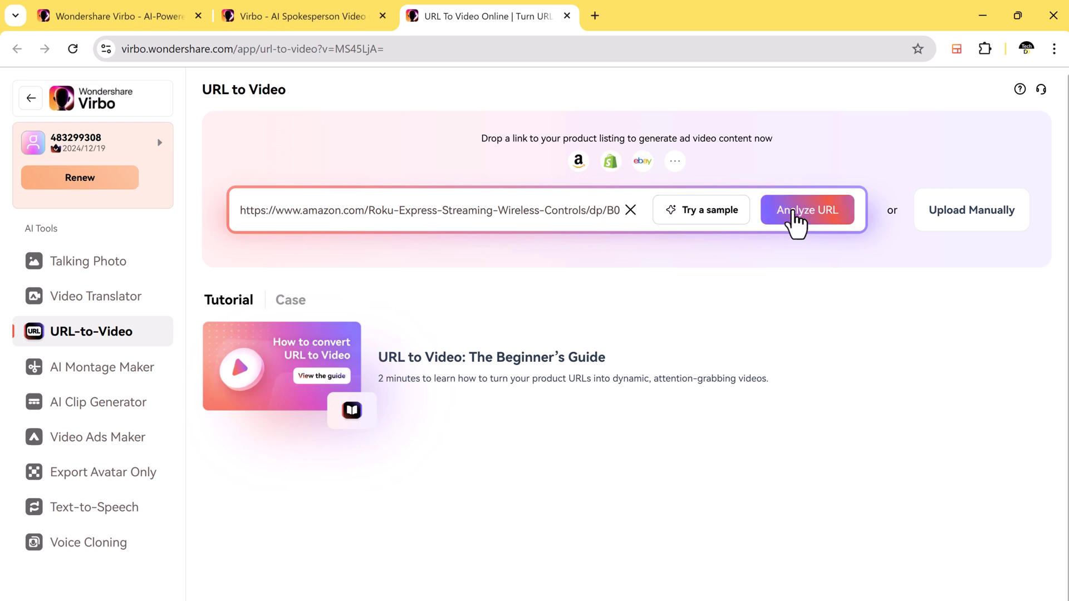
click(718, 223)
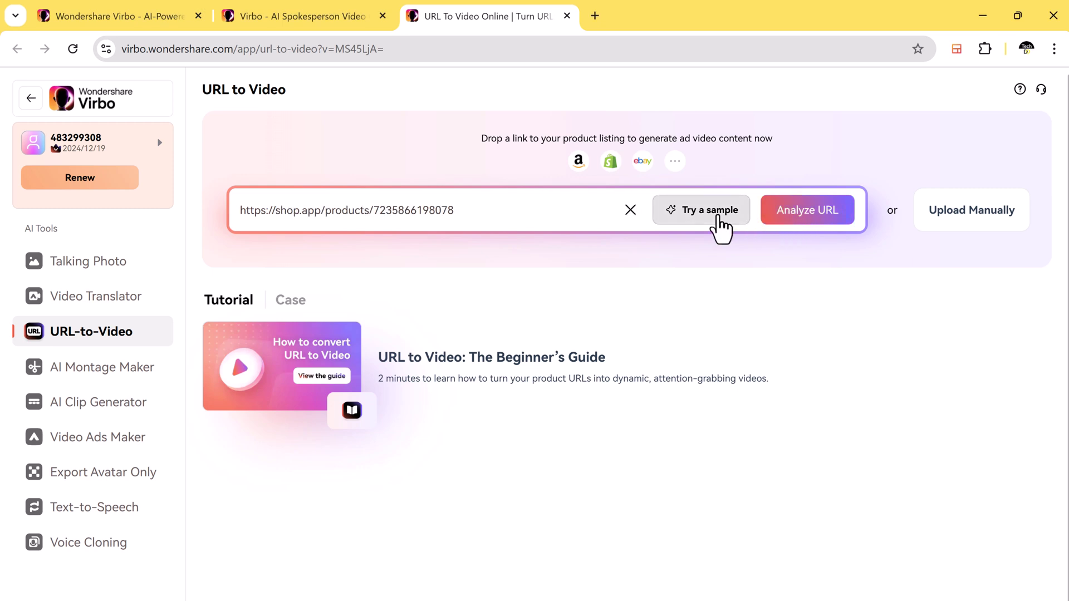
click(720, 224)
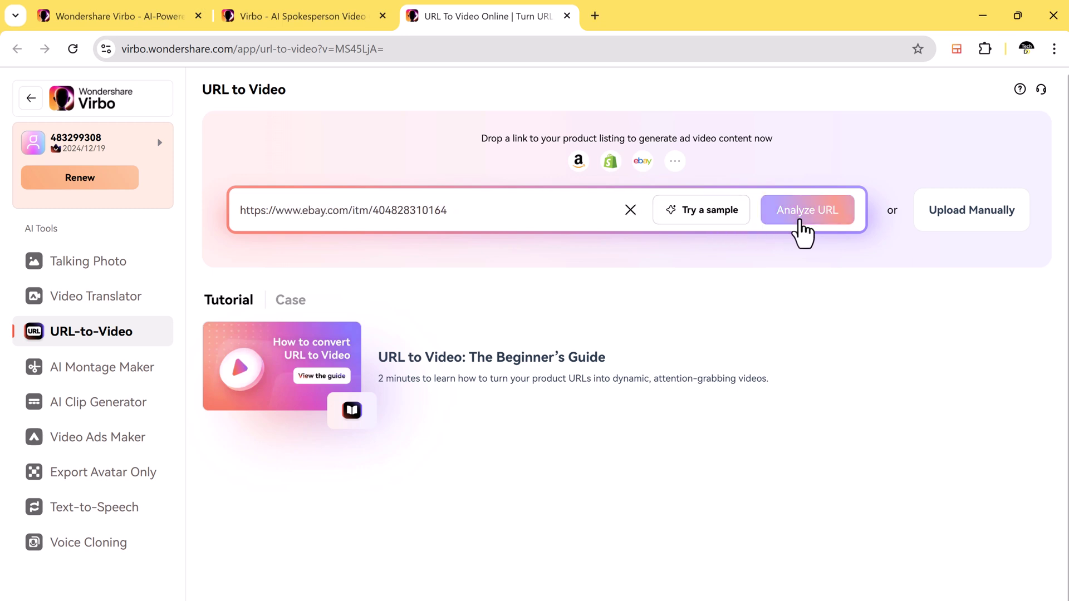
click(804, 223)
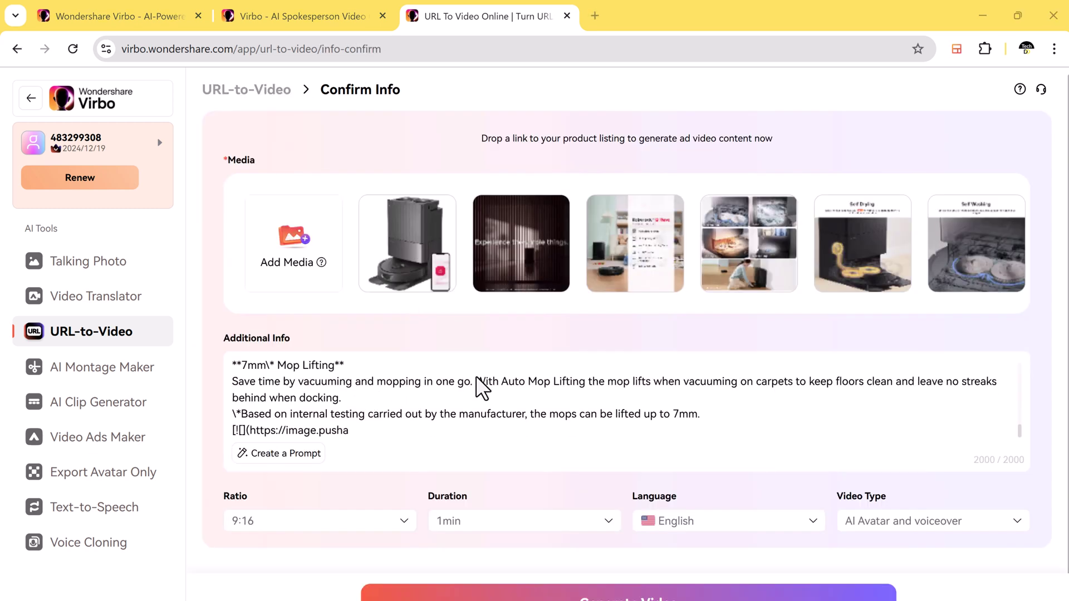
Step: Set the video duration to 30s and generate the ad videos
click(346, 526)
click(494, 523)
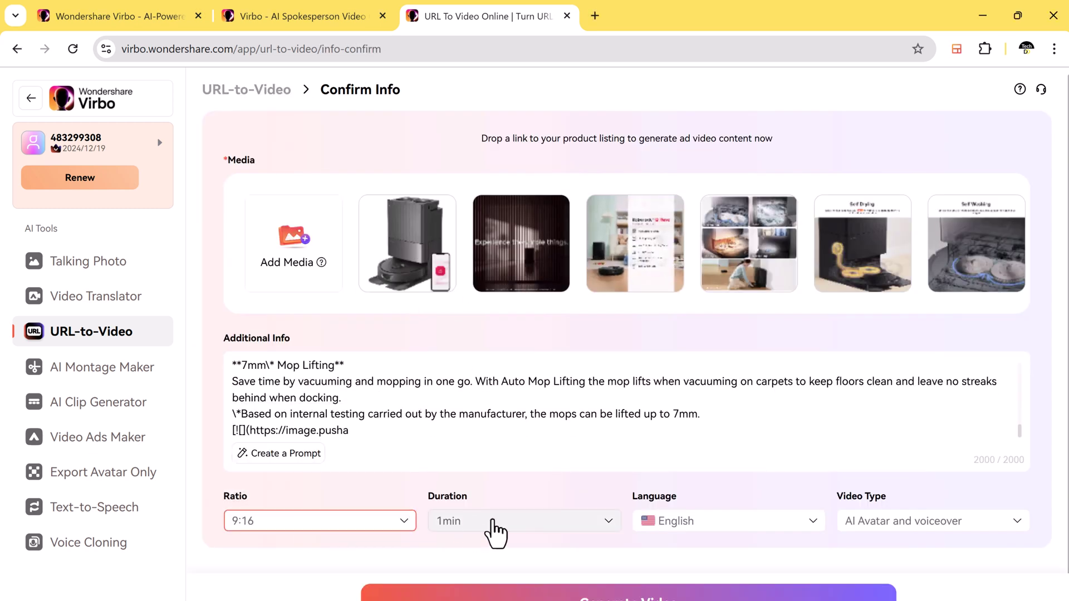
click(479, 441)
click(691, 593)
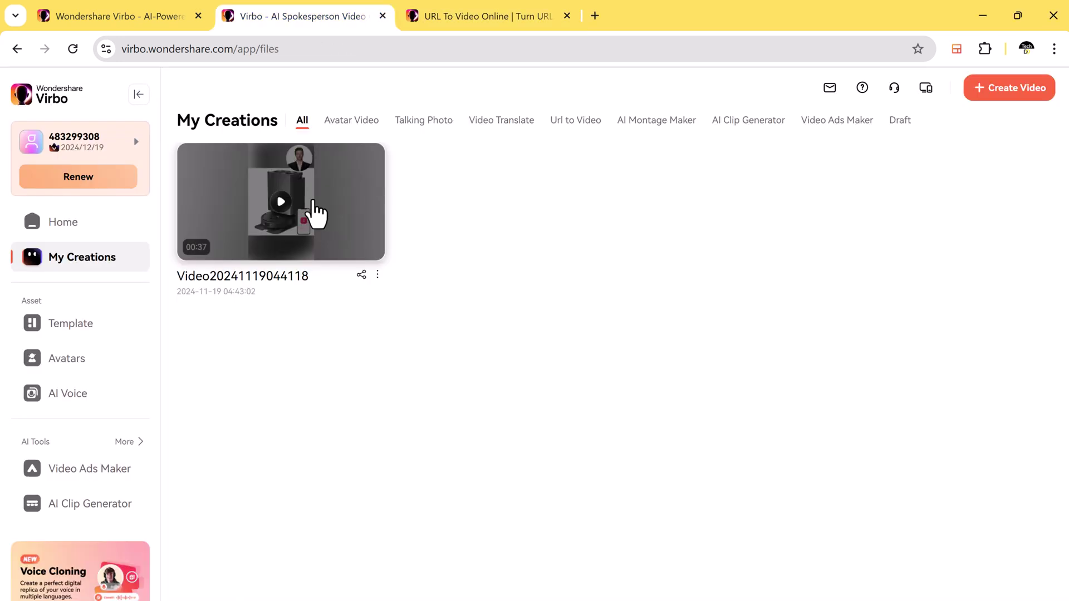
Step: Play the robot vacuum video from My Creations, seek to about 0:10, close it, and open AI Clip Generator
click(310, 210)
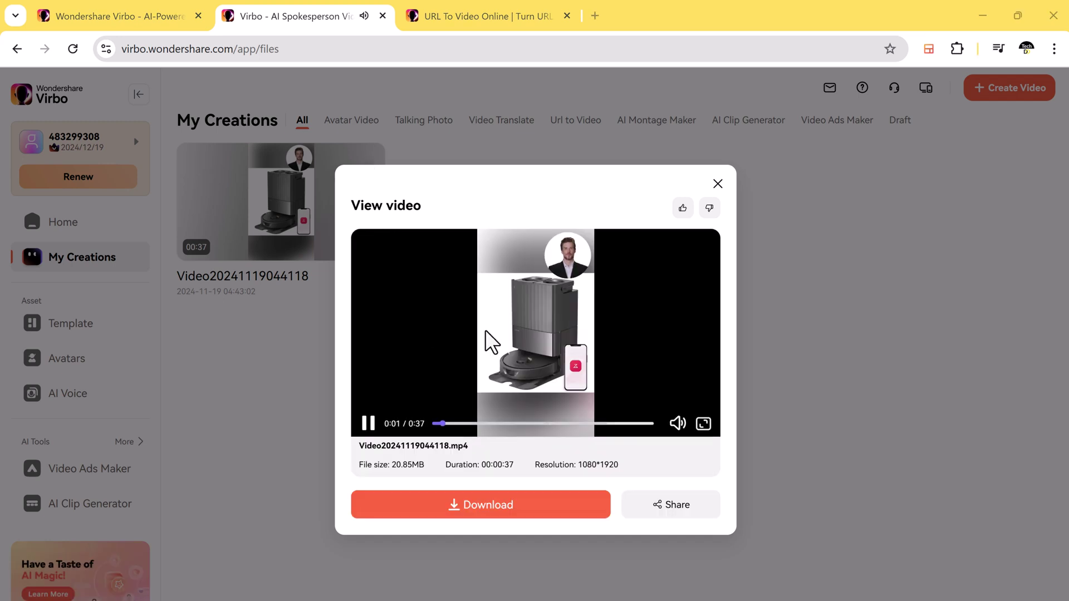
click(496, 424)
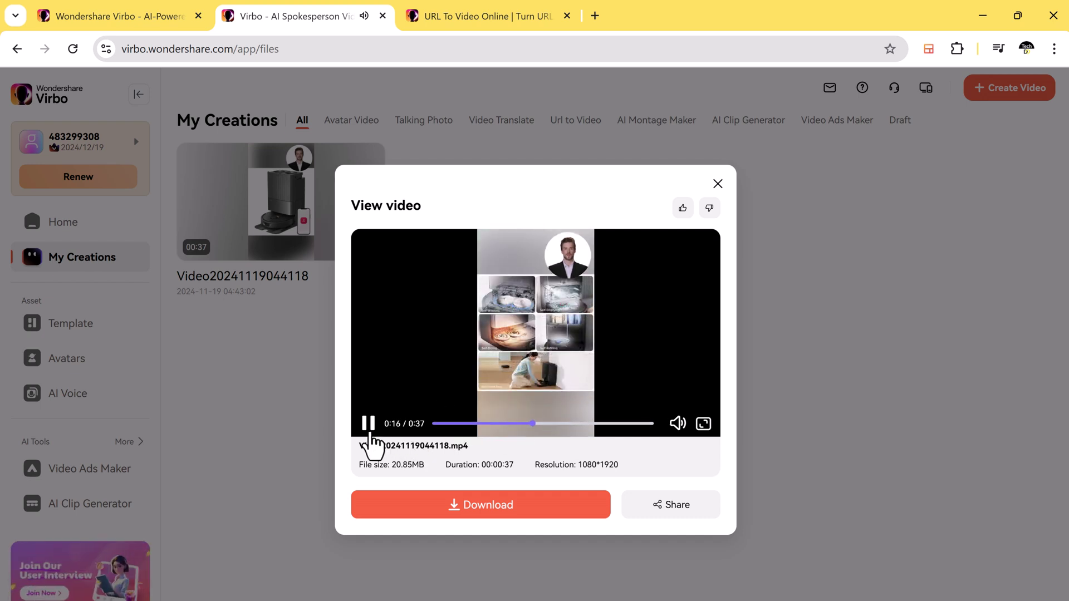
click(718, 184)
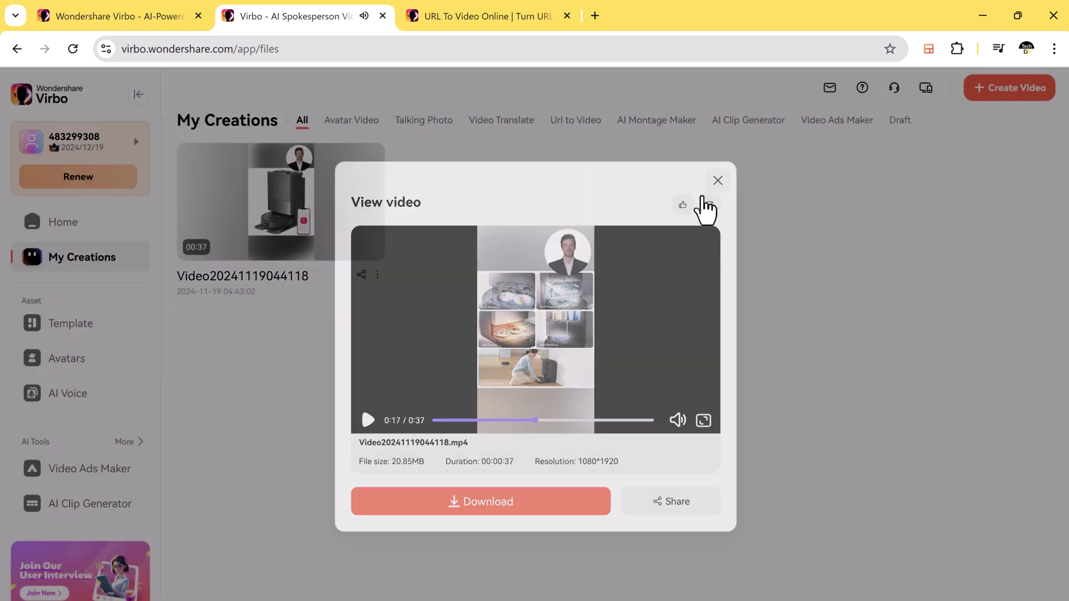
click(118, 505)
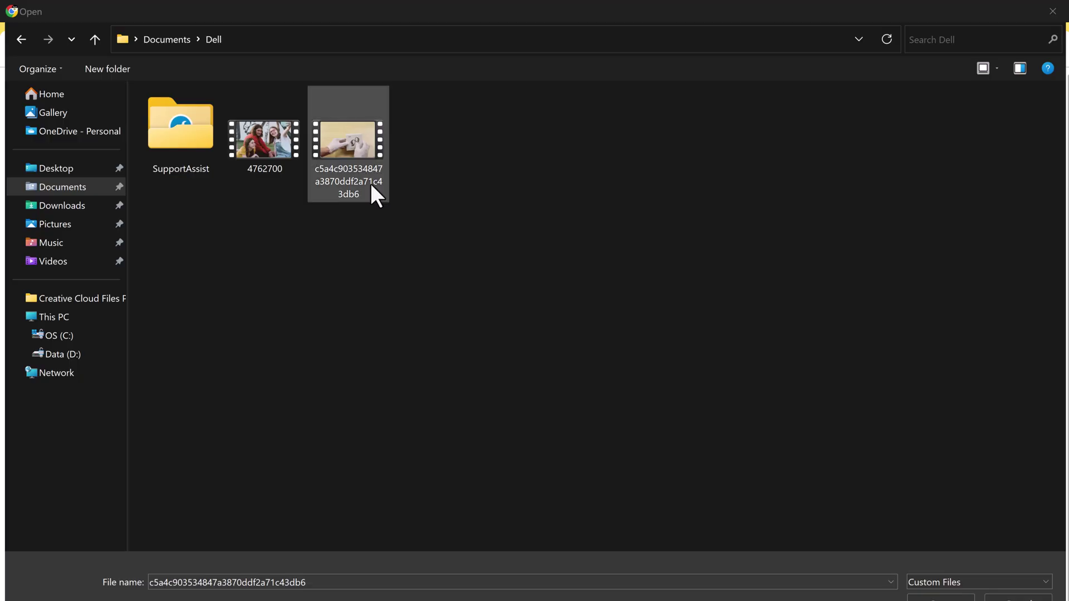
Step: Upload the Mi Band 3 review video, limit shorts to 0-30 secs, and pick the Virbo caption template
double_click(360, 190)
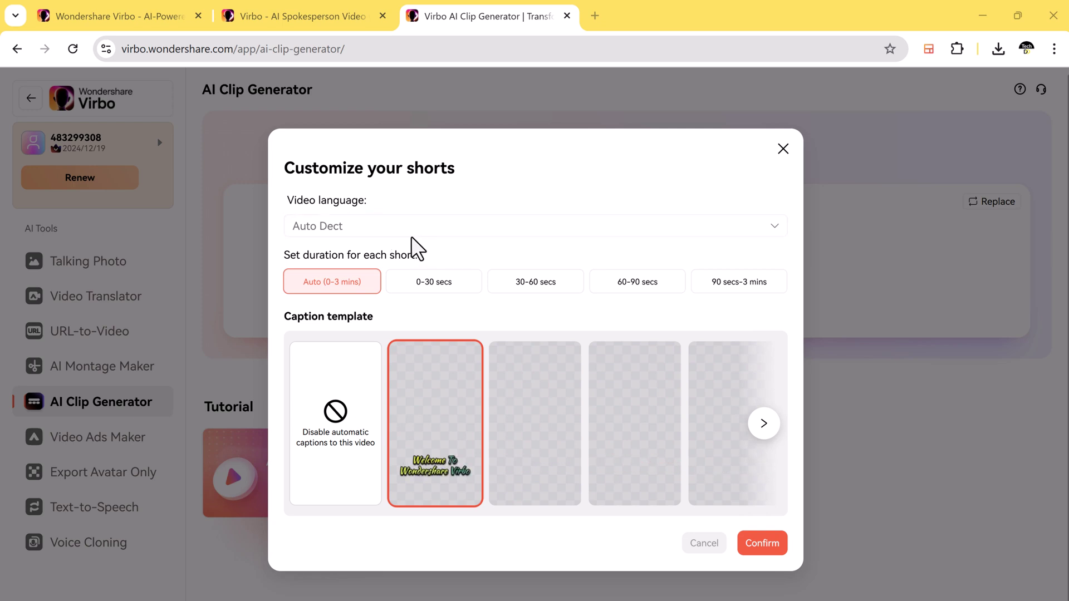
click(435, 289)
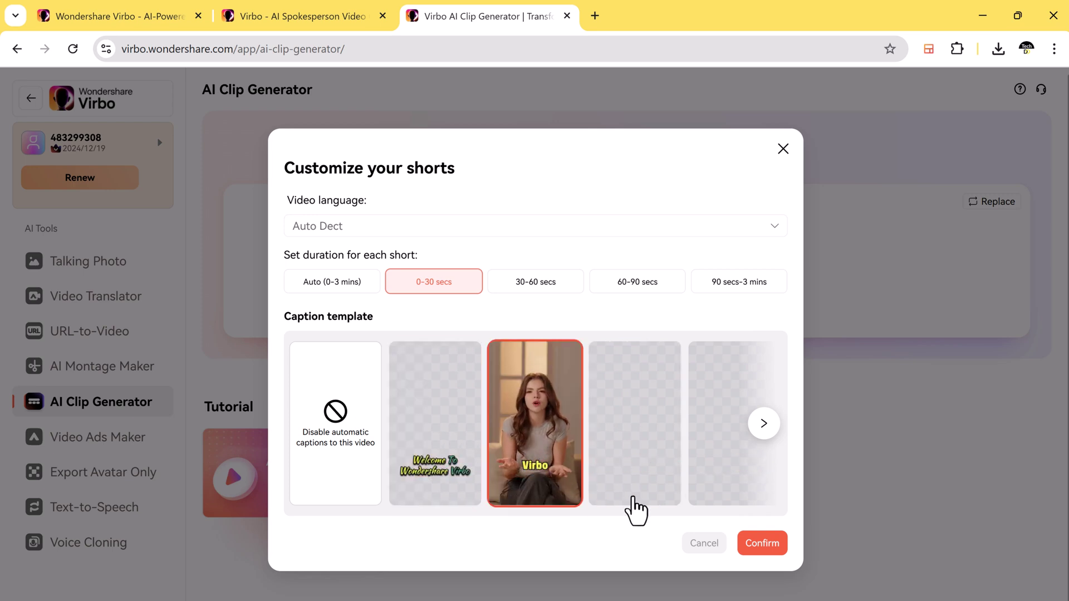
click(576, 425)
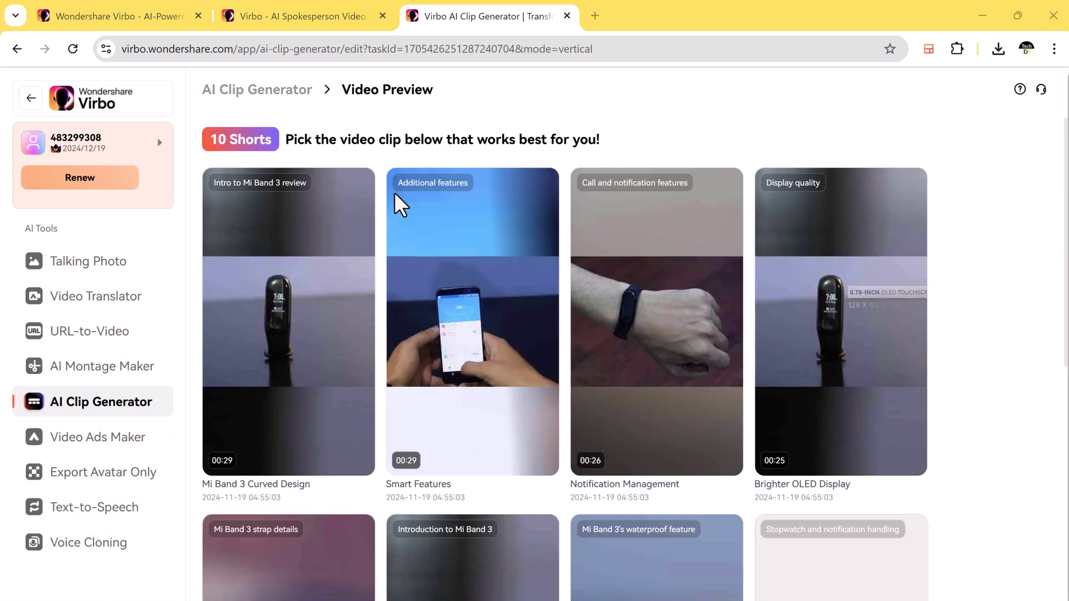
Step: Find the waterproof-feature clip in the preview list and open it for editing
mouse_move(830, 432)
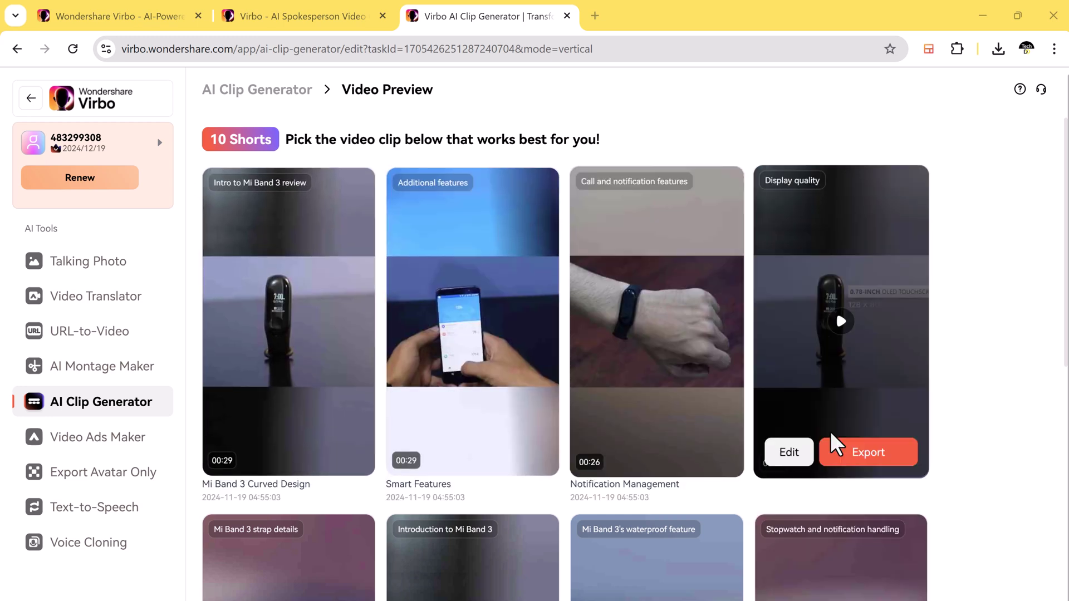
scroll(830, 432, down, 5)
mouse_move(579, 423)
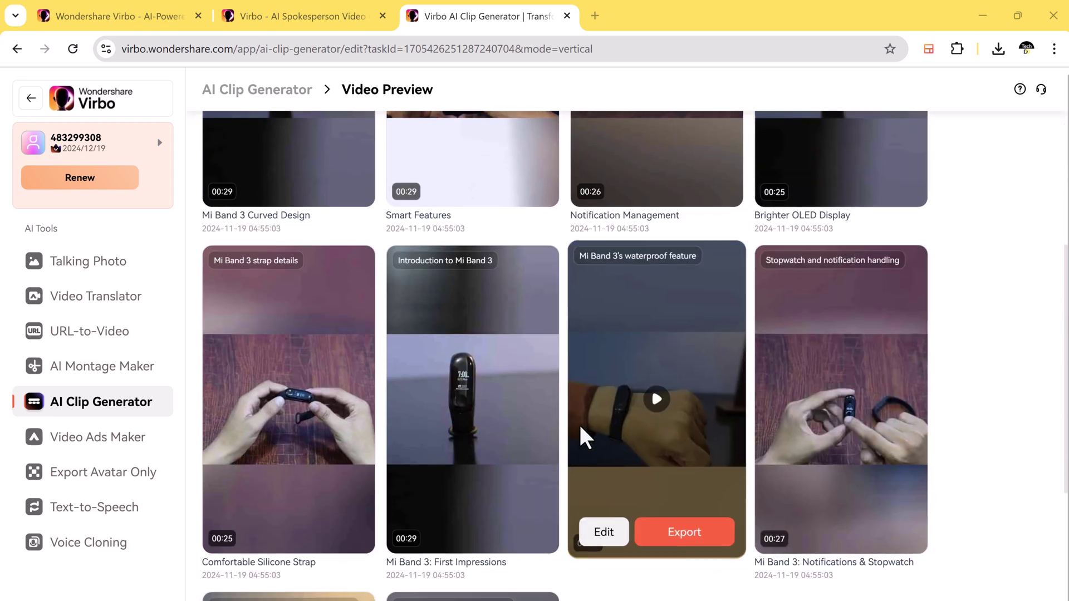
scroll(468, 420, down, 4)
scroll(525, 435, up, 5)
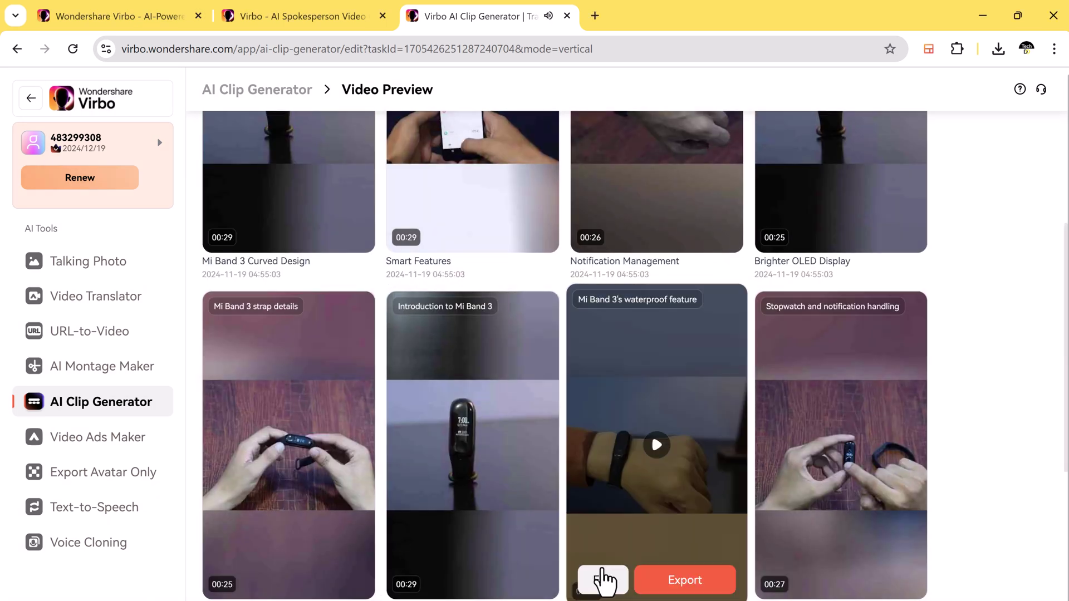
click(603, 580)
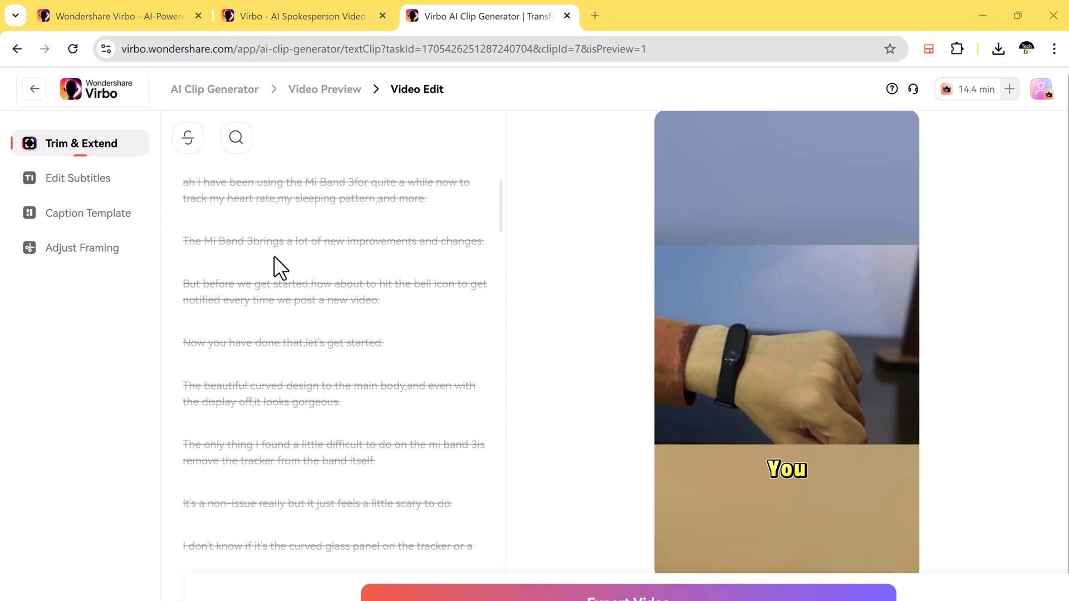
Step: Review the clip's timed subtitles, caption template styles, and framing options
click(99, 179)
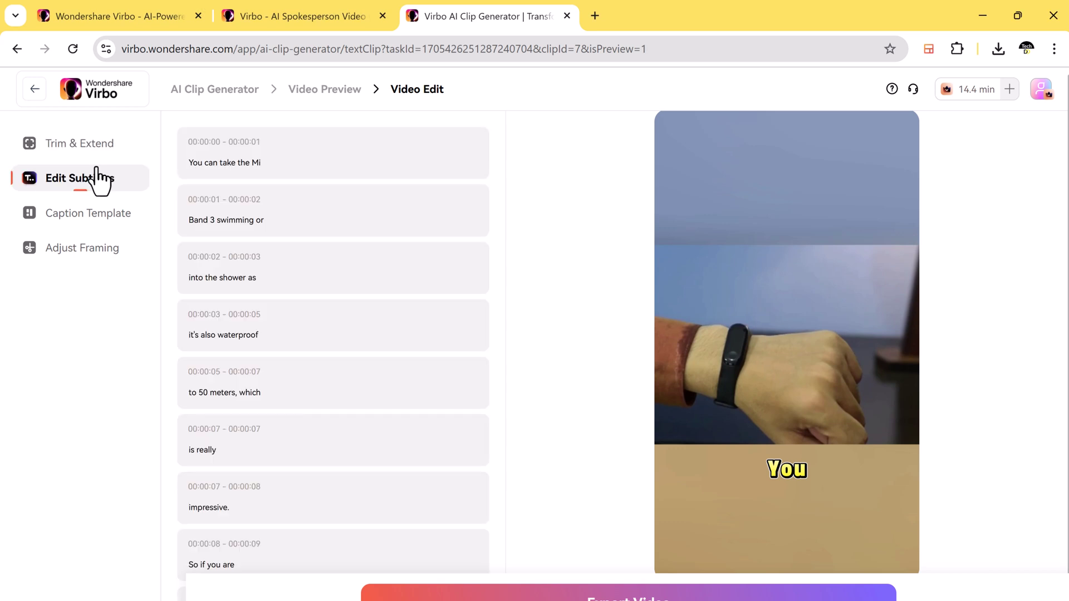
click(105, 228)
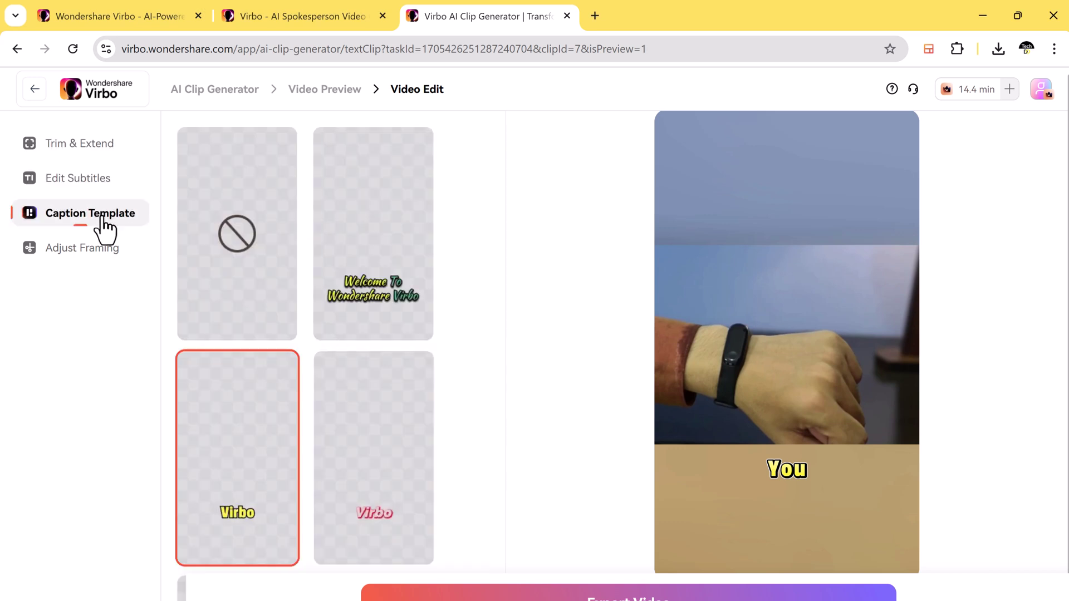
click(102, 255)
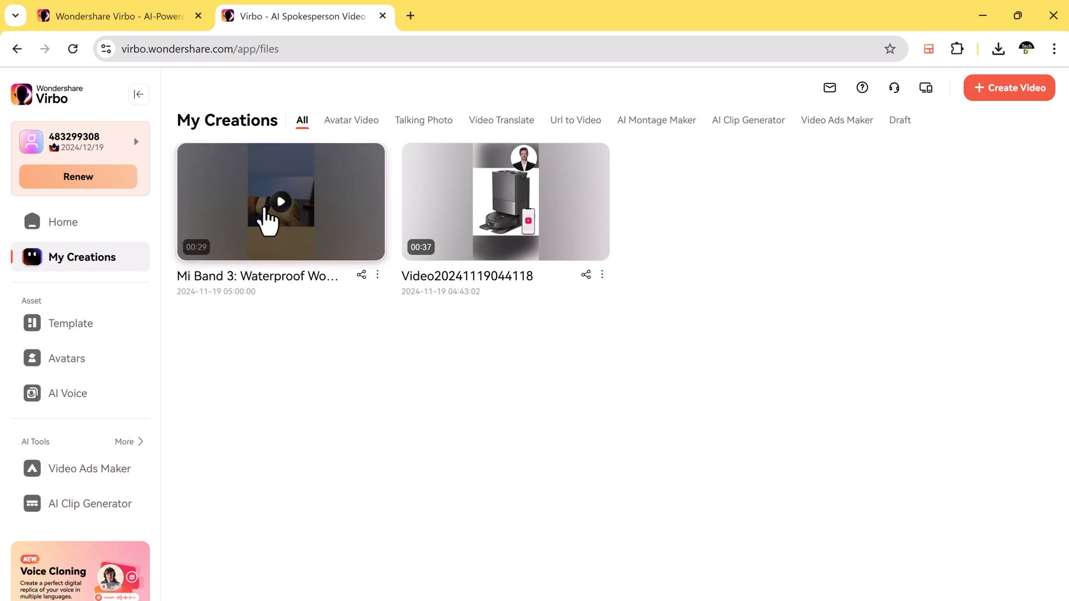
Step: Play the Mi Band 3: Waterproof Wonder video and seek to around 0:17
click(268, 220)
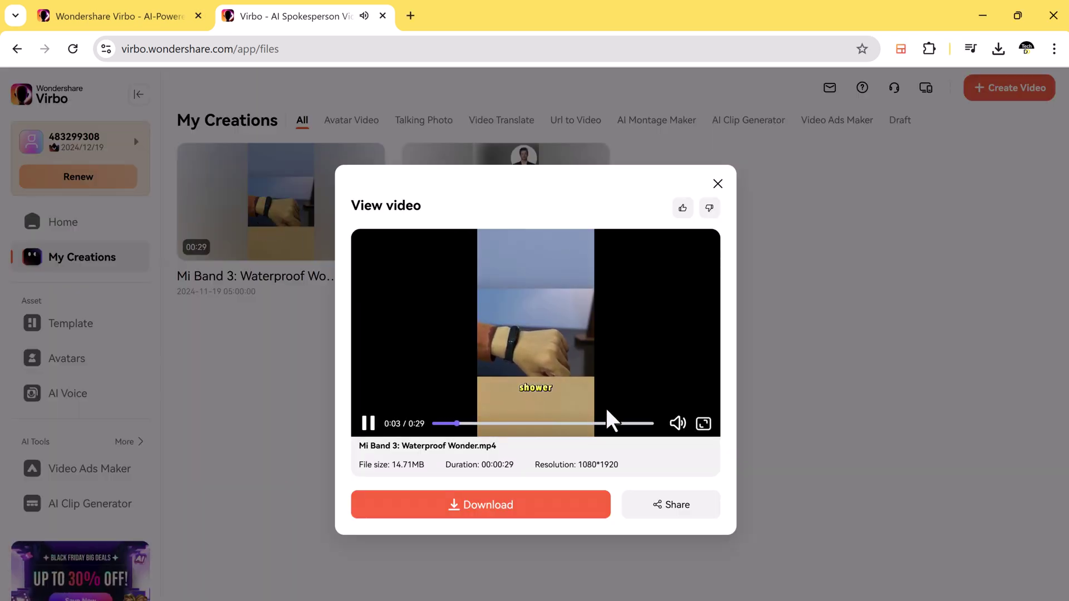
click(566, 424)
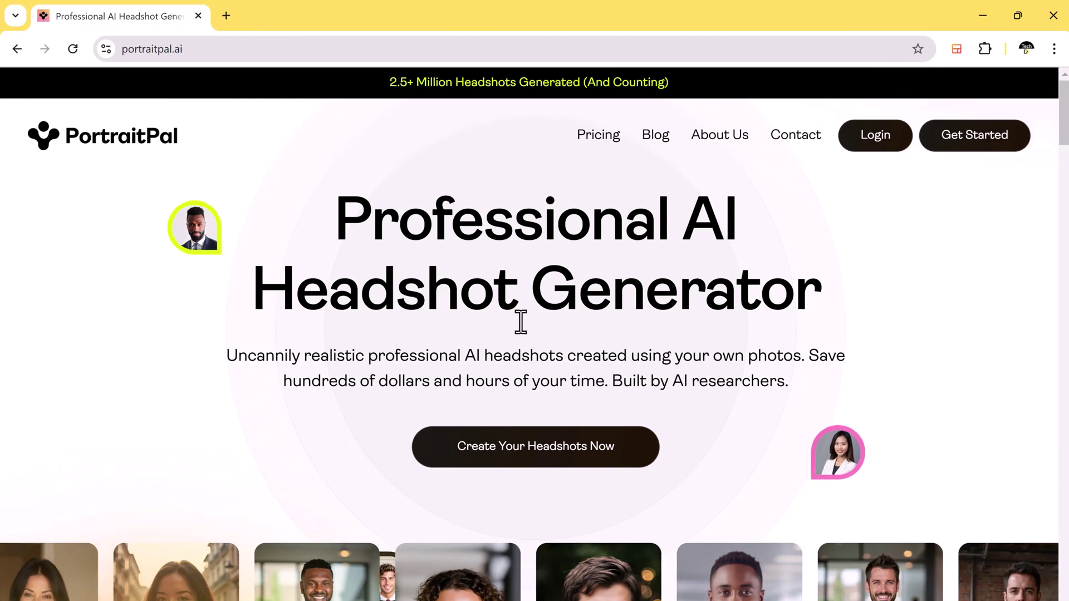
scroll(968, 354, down, 2)
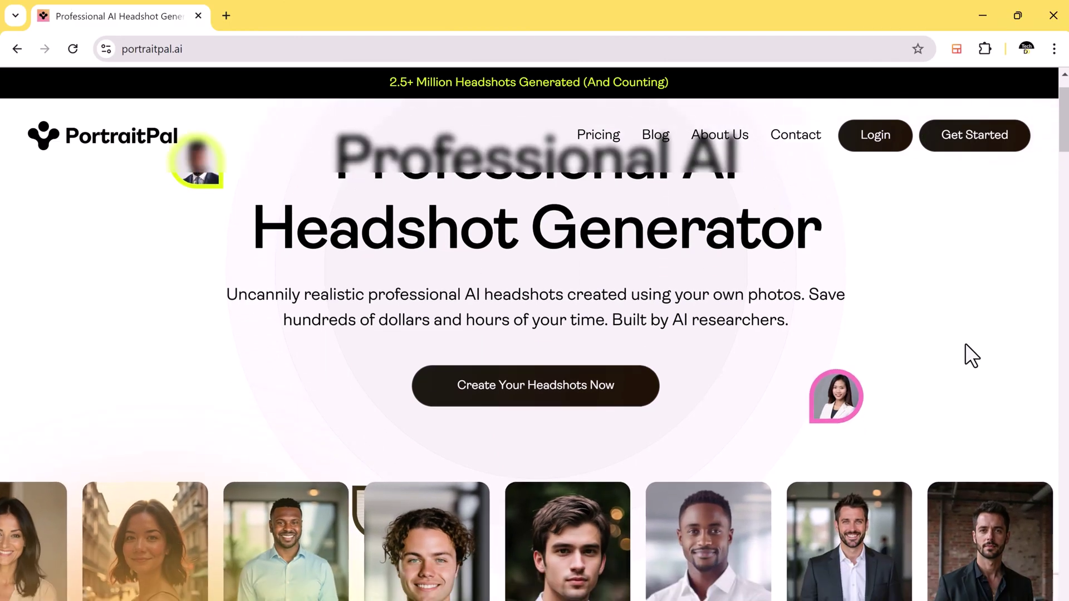
scroll(966, 357, down, 4)
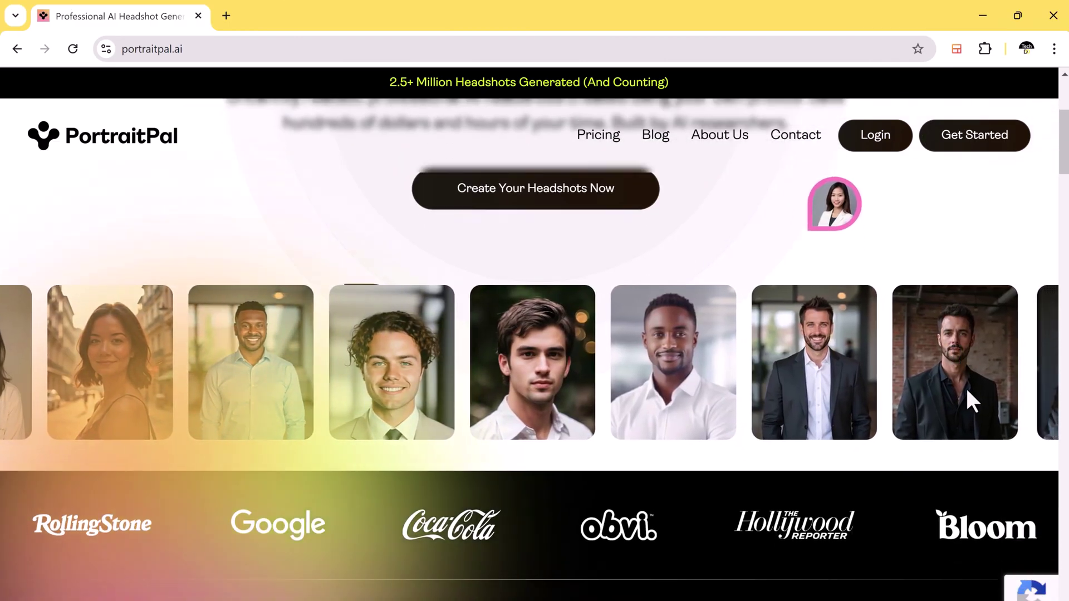
scroll(966, 477, down, 7)
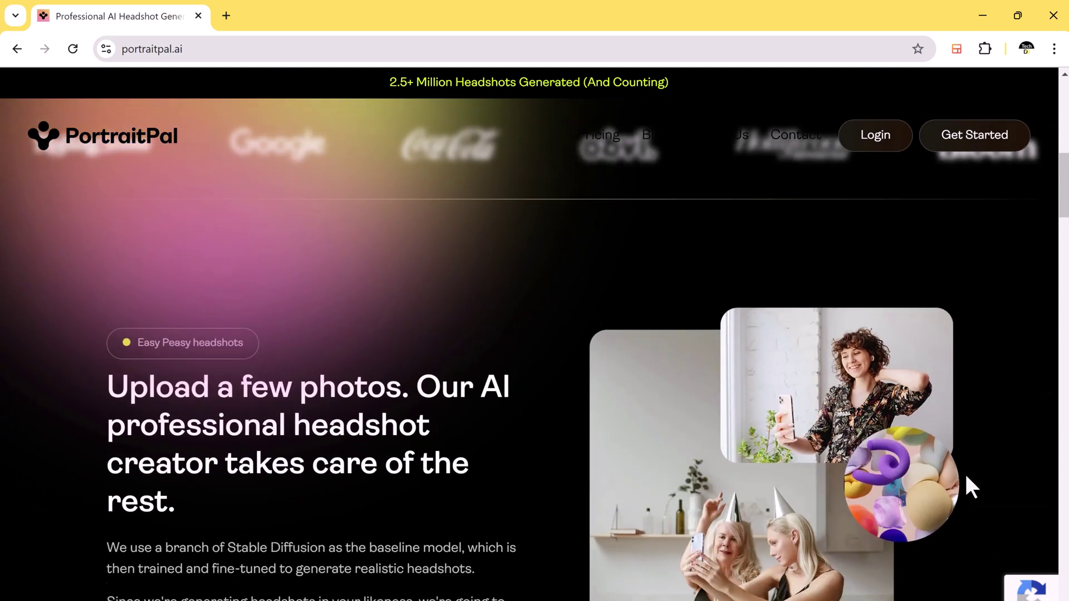
scroll(966, 479, down, 3)
scroll(967, 478, down, 5)
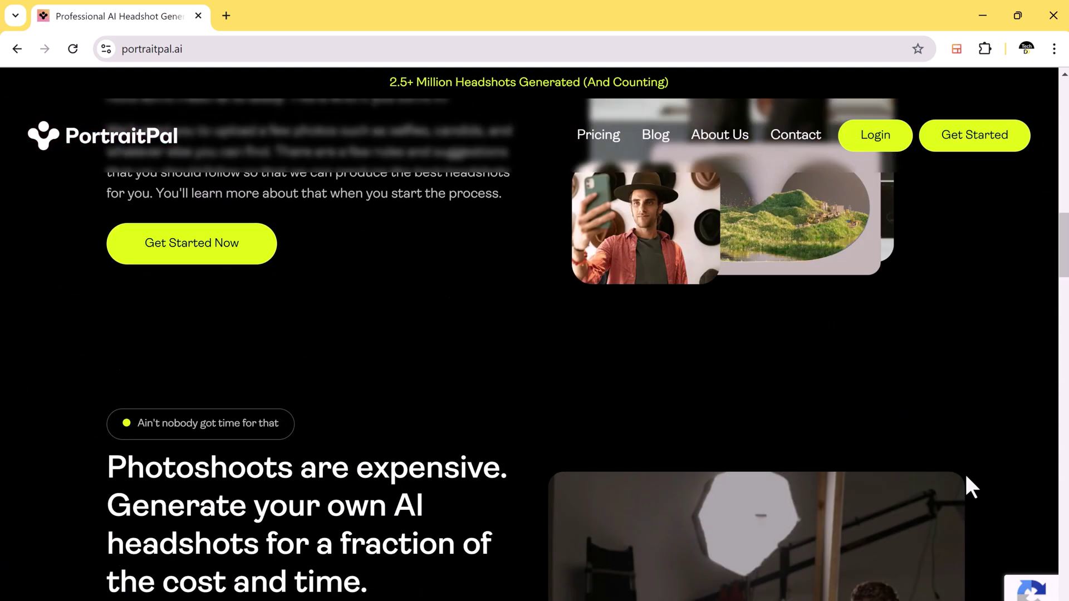
key(Home)
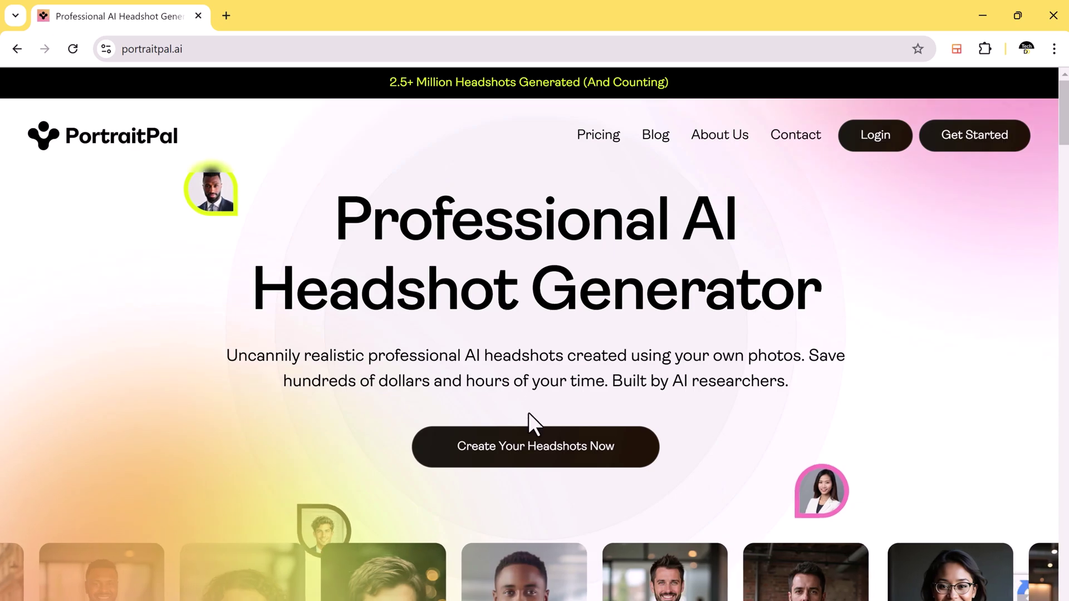
Step: Begin a headshot order, answering Male for gender and 25-29 for age
click(521, 454)
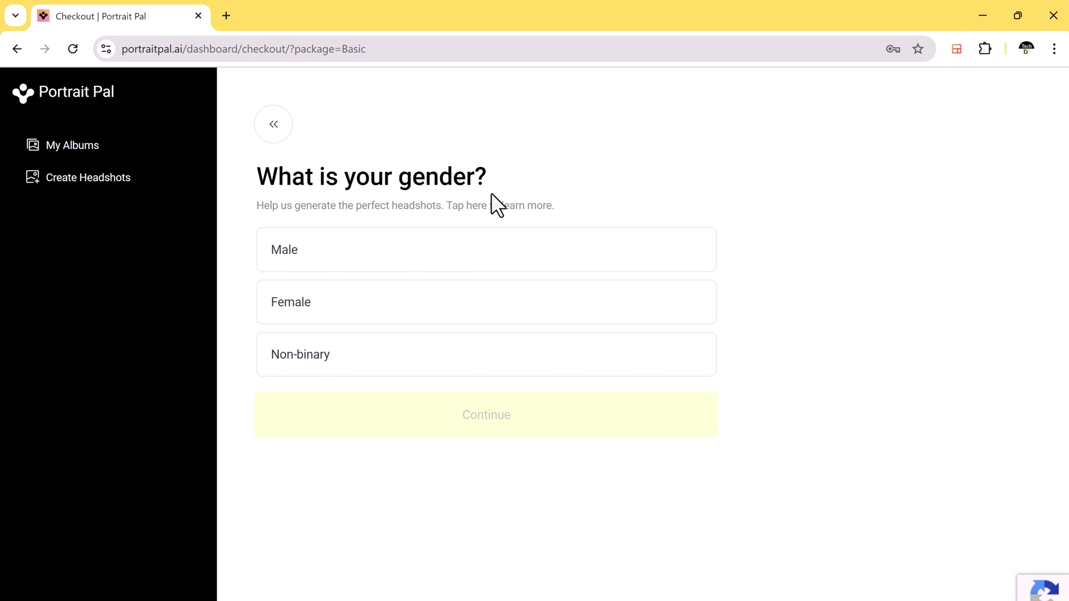
click(543, 252)
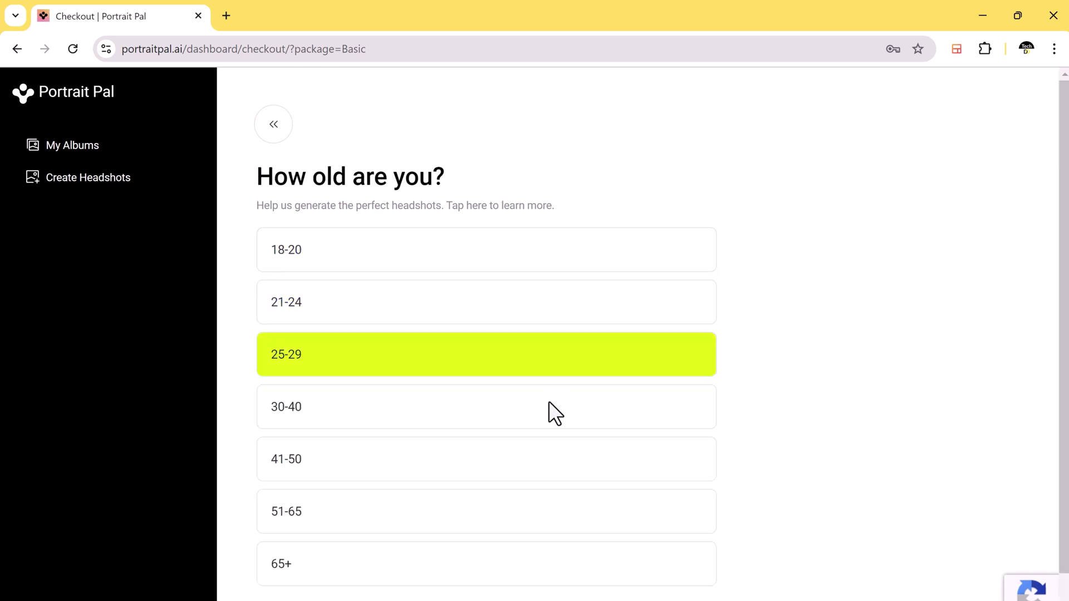
click(509, 361)
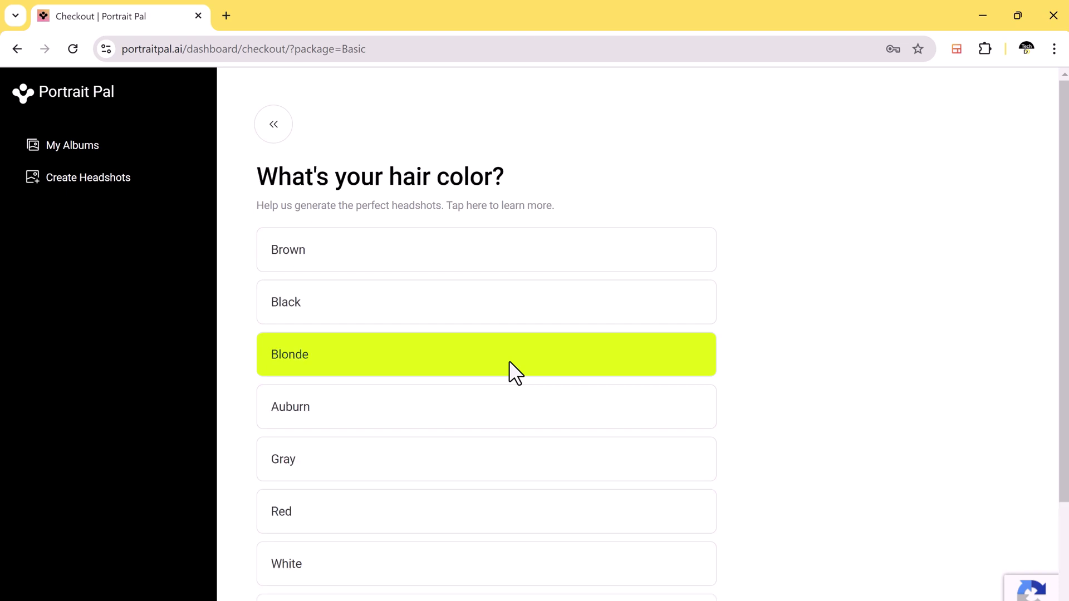
Step: Choose brown medium hair, Athletic/Fit build, brown eyes, a glasses preference, and White/Caucasian ethnicity
click(513, 260)
click(512, 303)
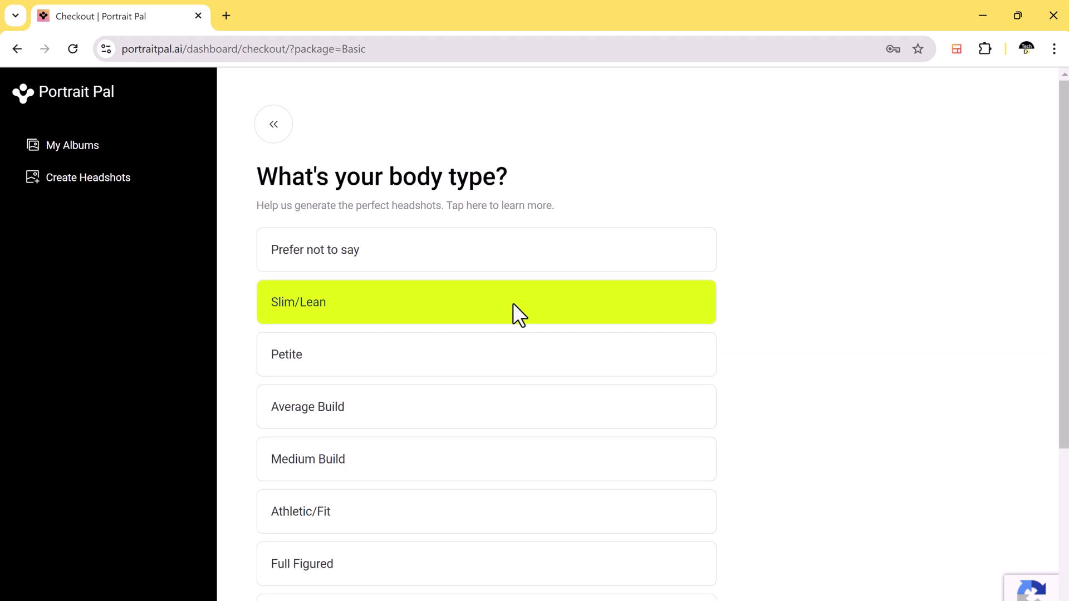
click(504, 494)
click(452, 304)
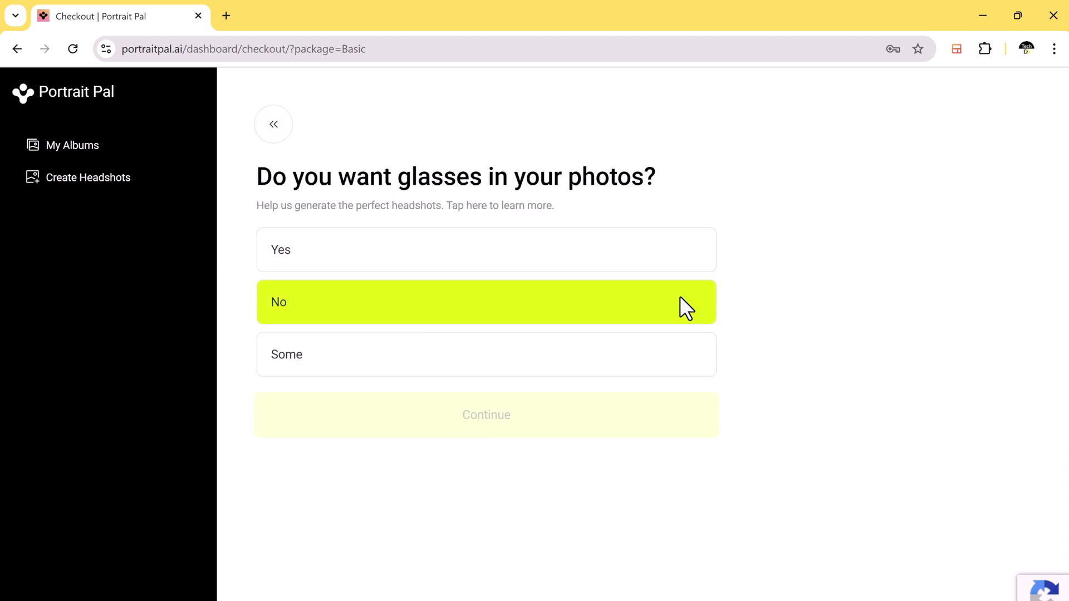
click(661, 357)
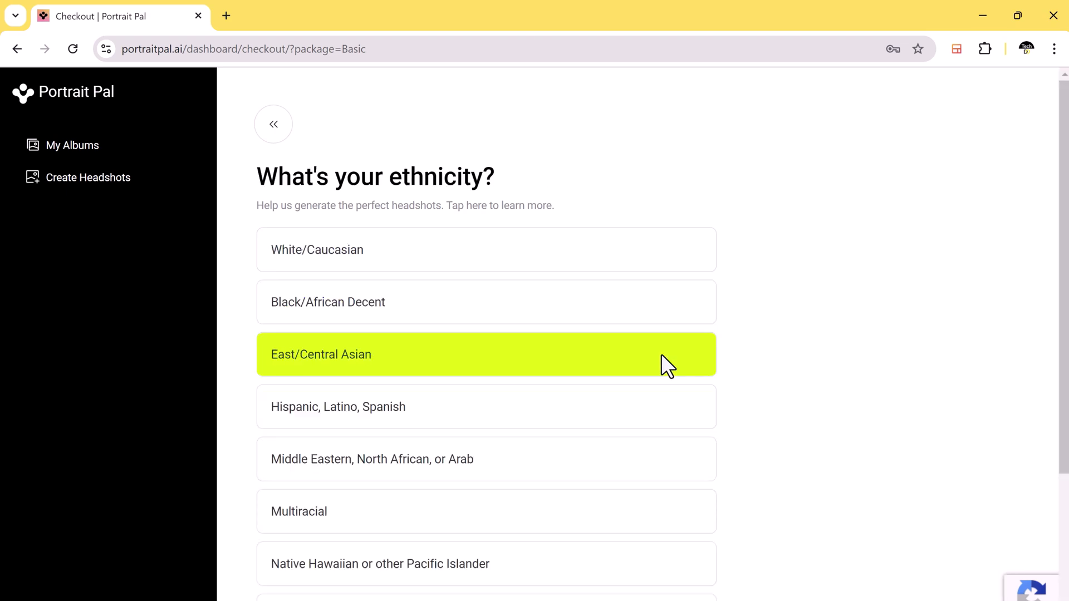
click(643, 254)
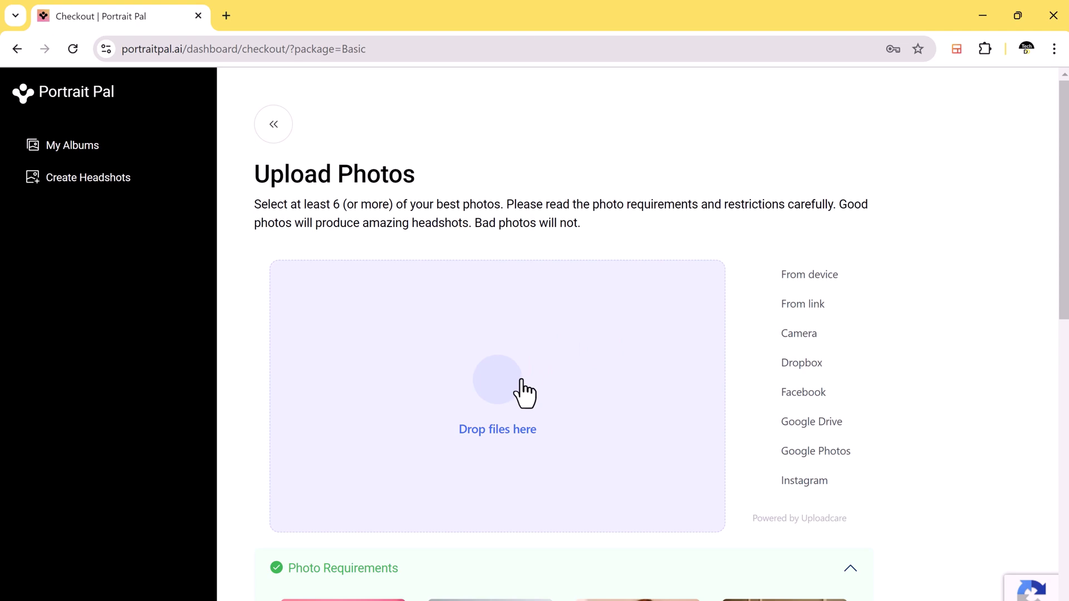
Step: Scroll through the Photo Requirements and Photo Restrictions sections, then back up
scroll(889, 324, down, 8)
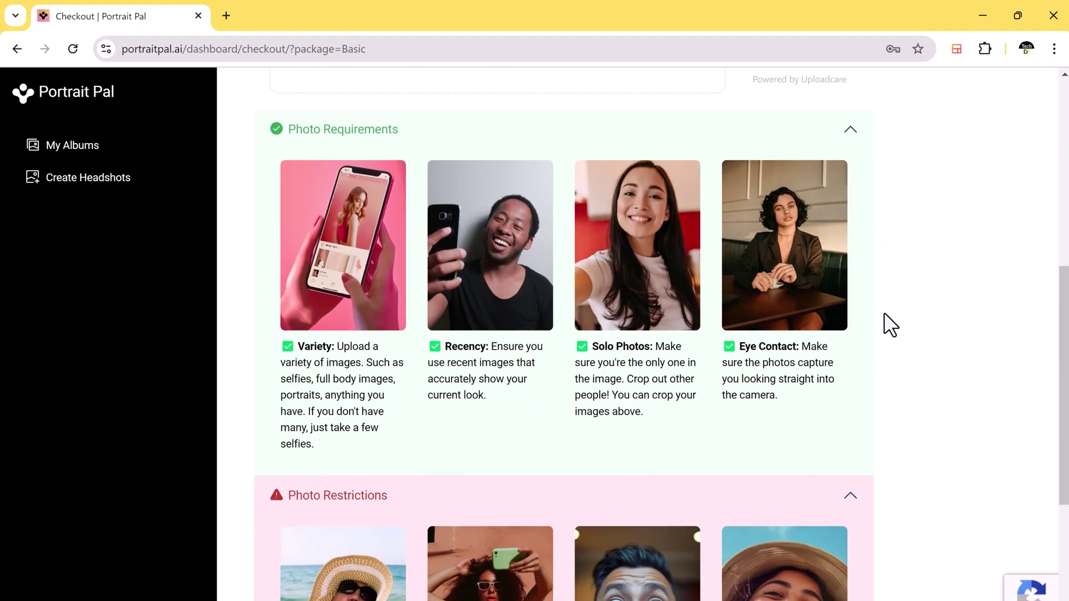
scroll(889, 325, down, 4)
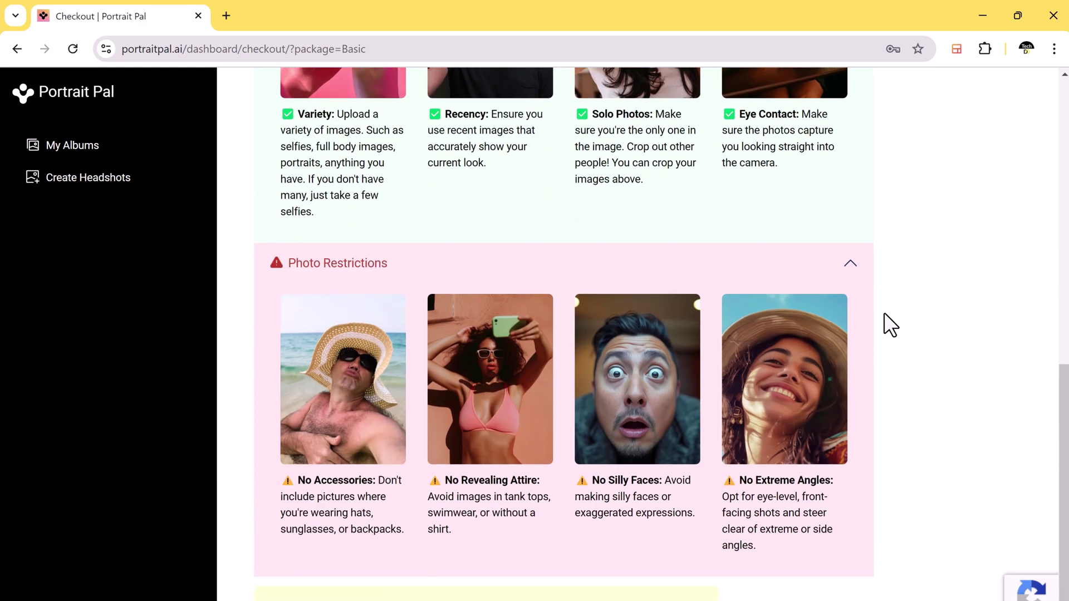
scroll(885, 315, up, 12)
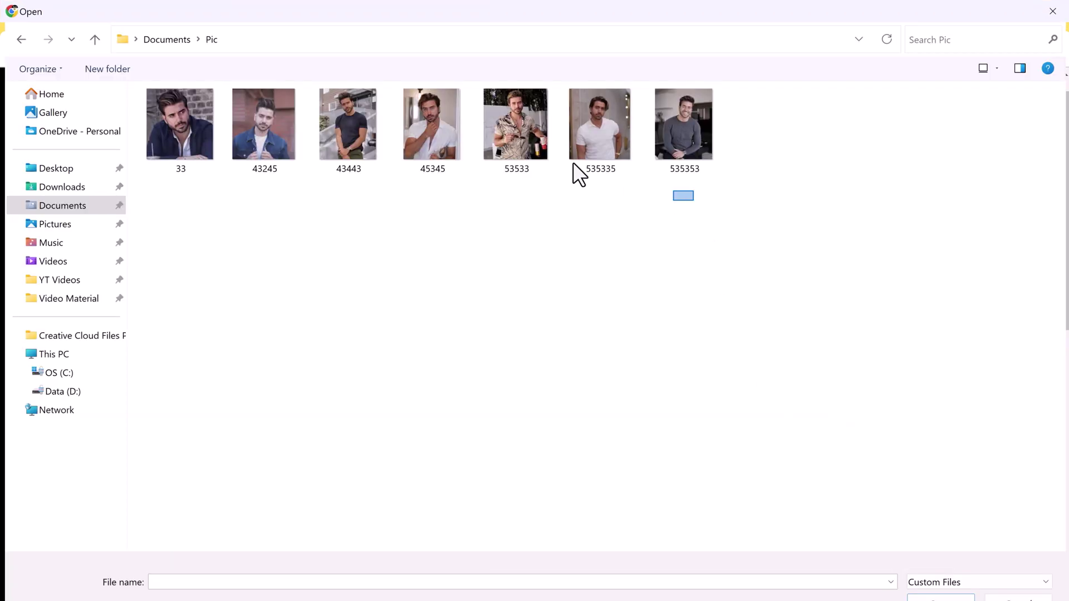
Step: Select all seven photos in Documents/Pic and upload them
drag(573, 162, 208, 125)
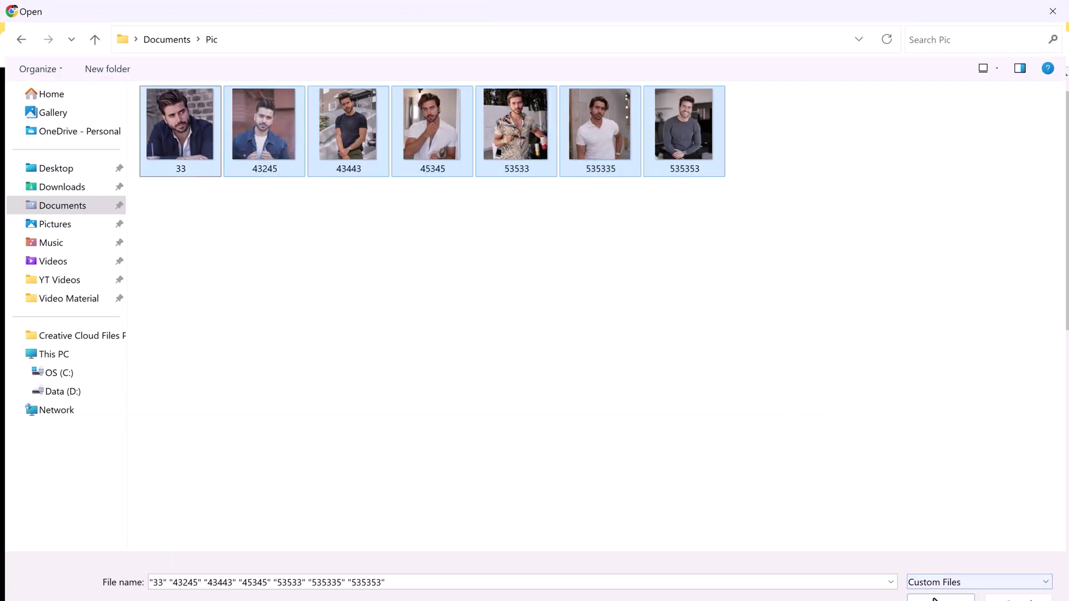
click(935, 598)
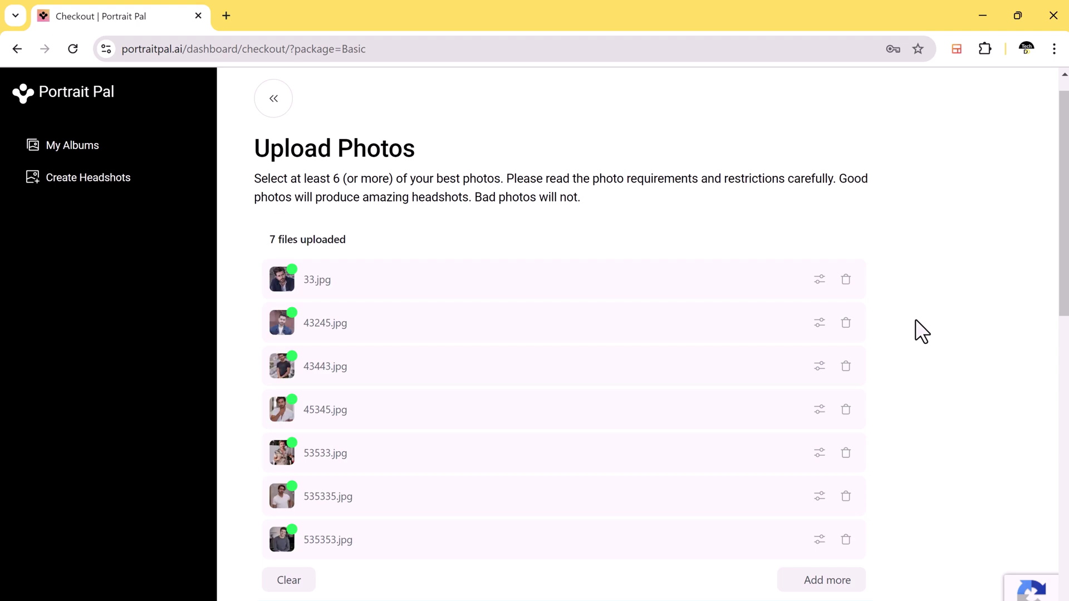
Step: Continue from the seven uploaded photos to checkout and place the headshot order
scroll(921, 332, down, 2)
scroll(921, 333, down, 10)
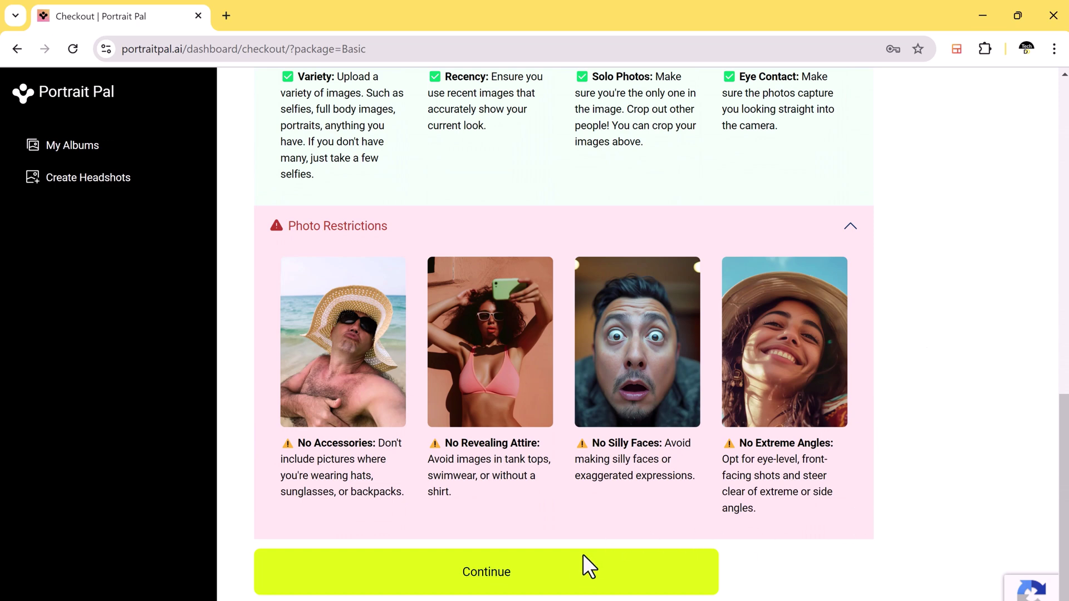
click(582, 554)
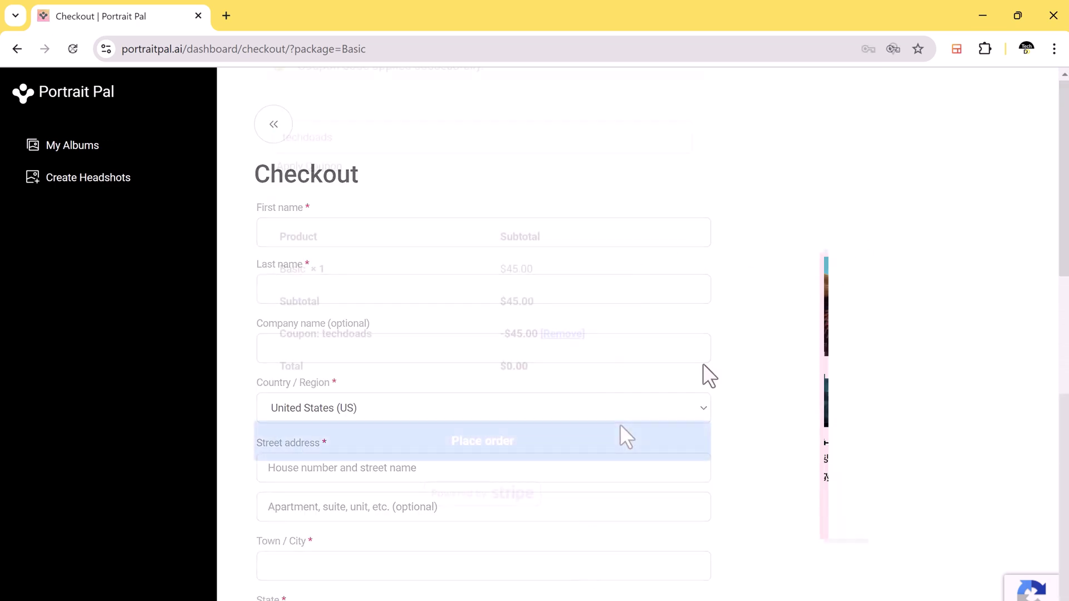
click(626, 439)
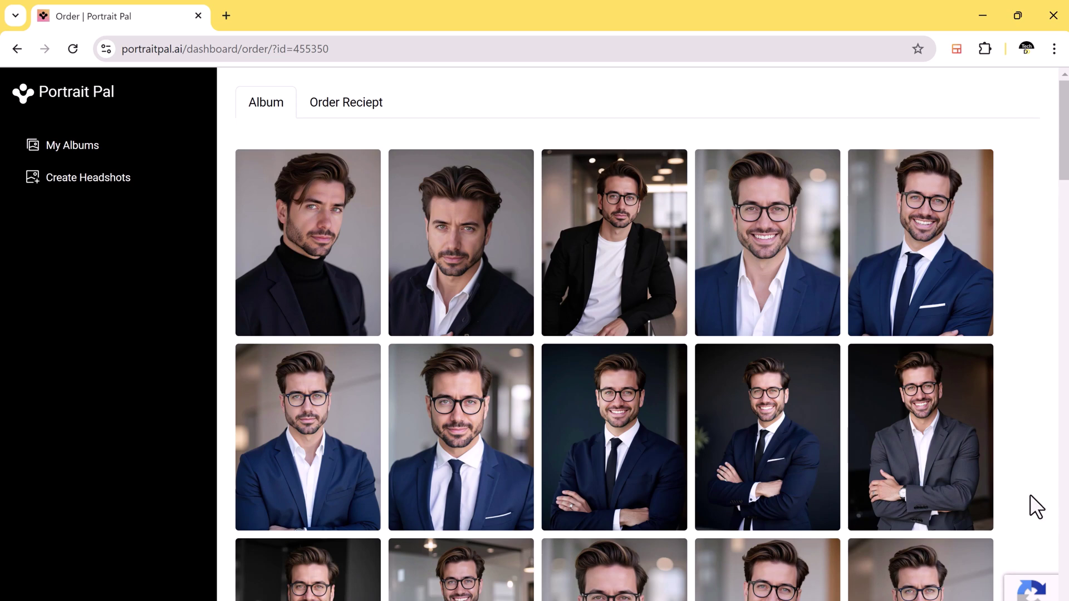
Step: Browse the album, then download the third first-row headshot: black blazer over white T-shirt
scroll(1061, 496, down, 3)
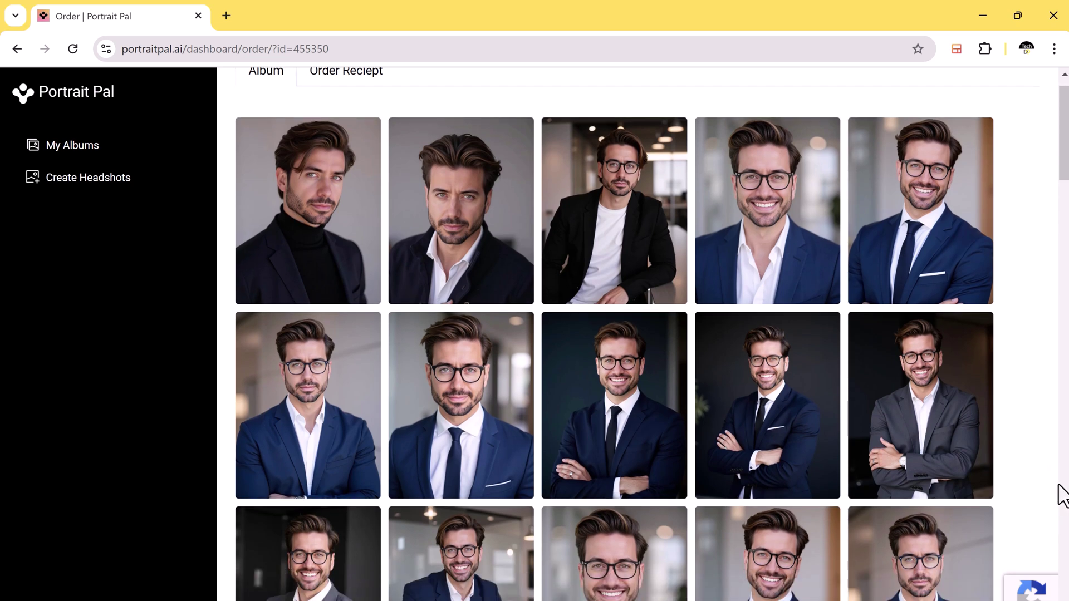
scroll(1061, 495, down, 7)
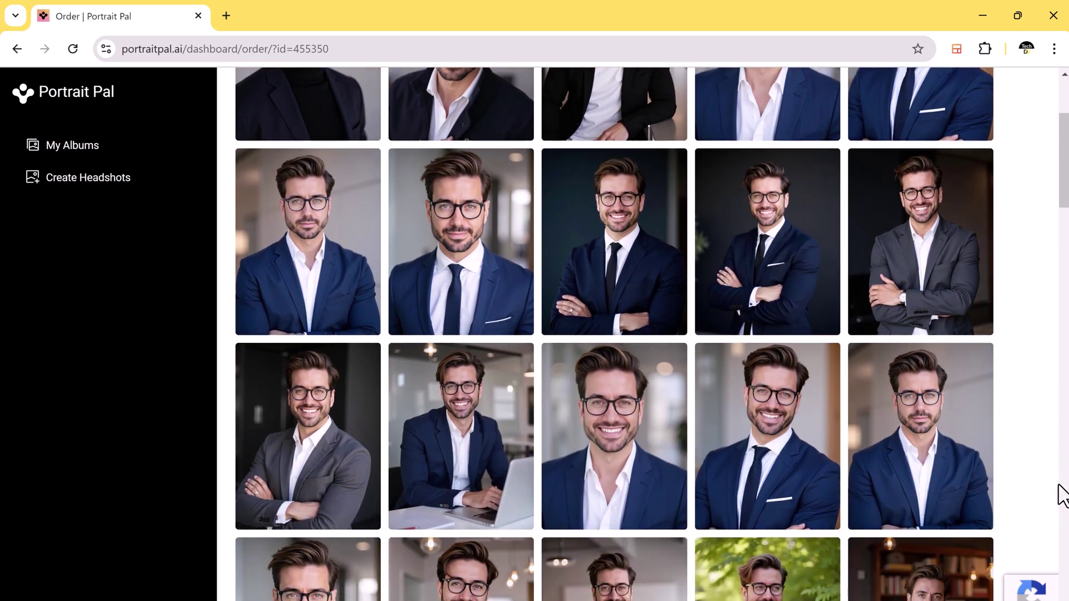
scroll(1061, 496, down, 3)
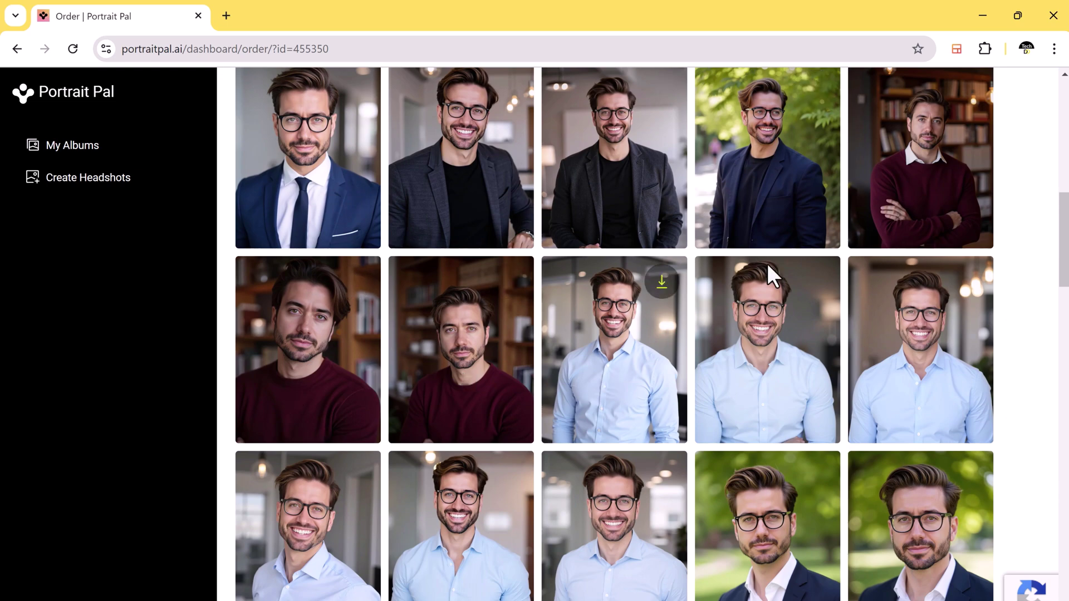
mouse_move(933, 160)
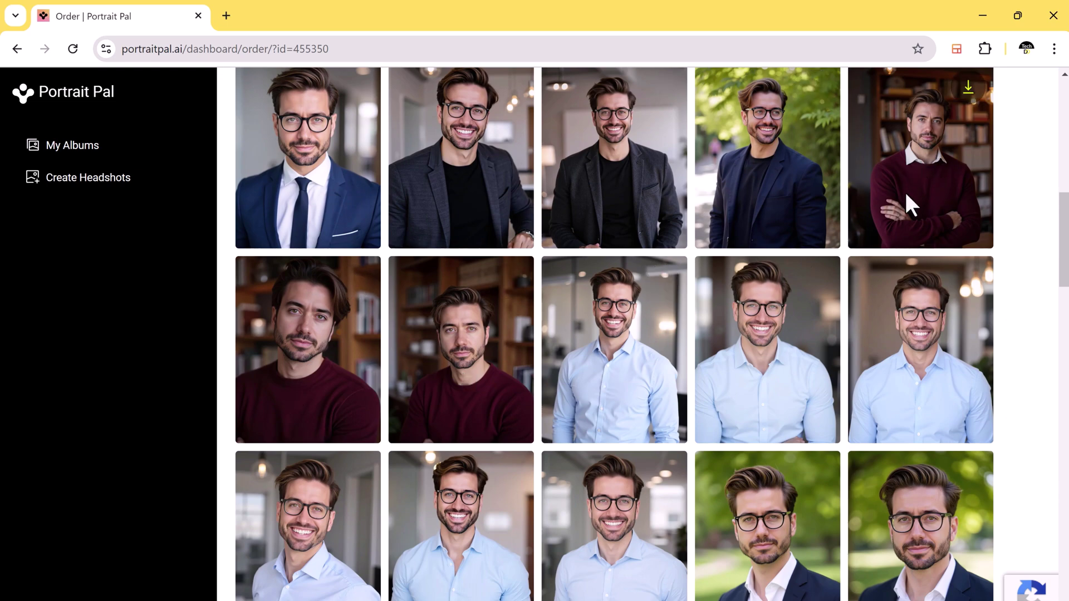
scroll(907, 204, down, 8)
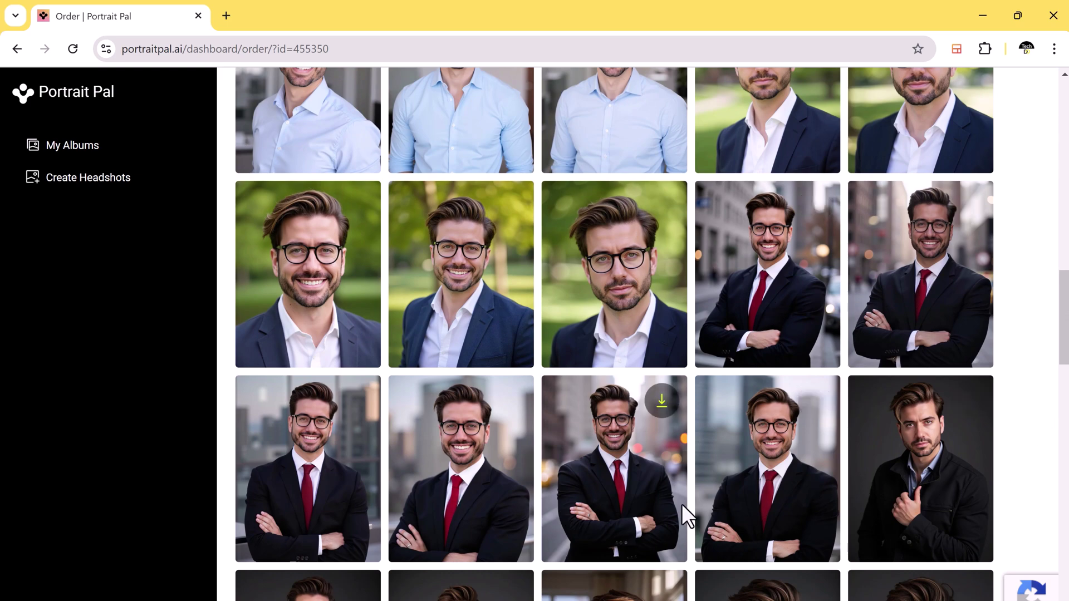
scroll(548, 509, down, 6)
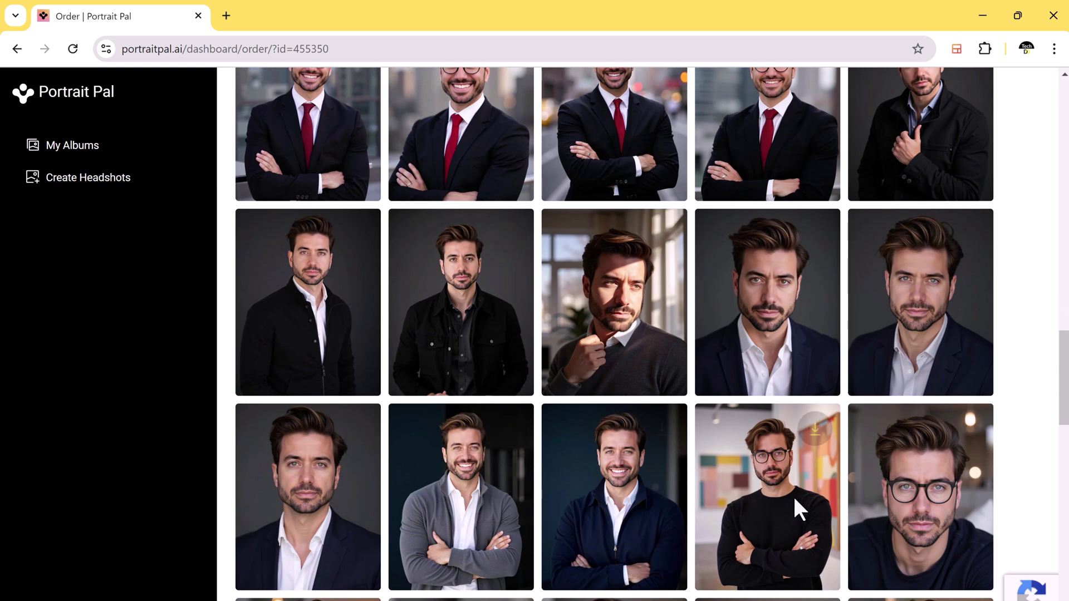
scroll(1013, 481, down, 7)
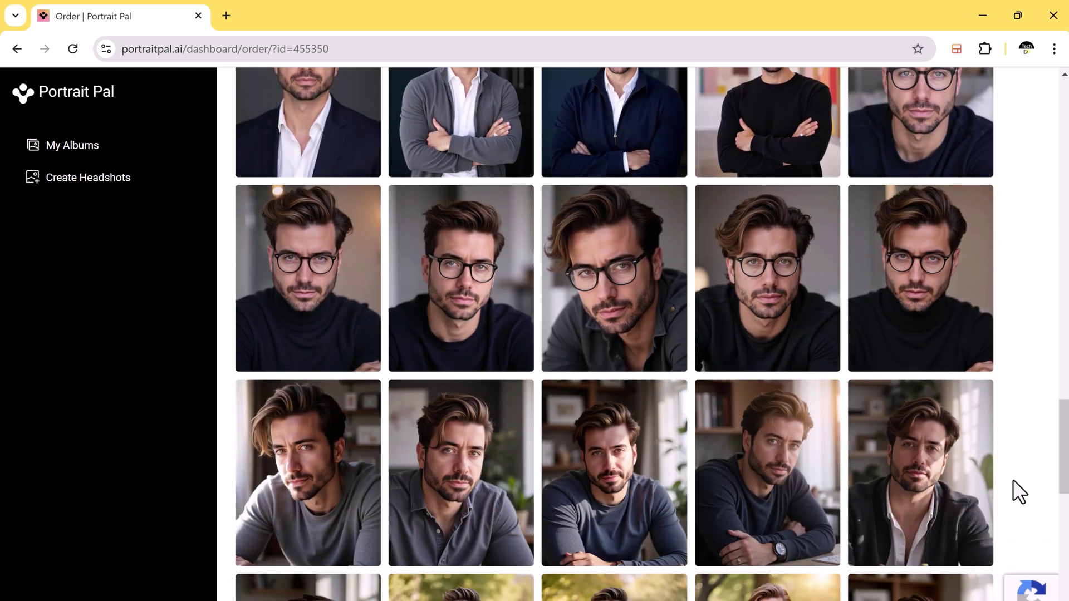
scroll(1013, 481, down, 5)
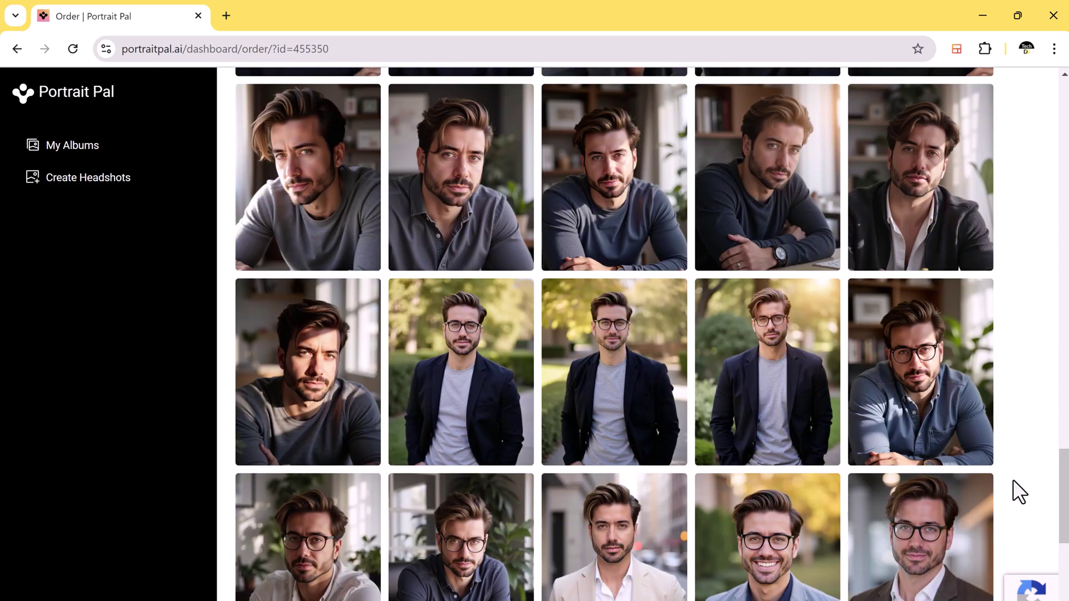
scroll(1013, 482, down, 5)
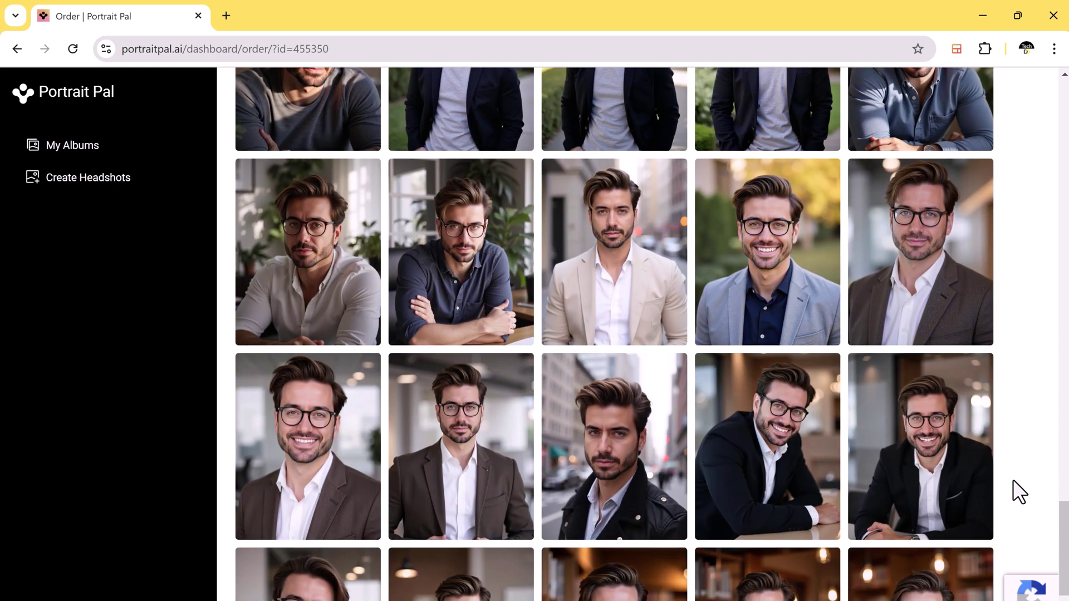
scroll(1013, 491, down, 2)
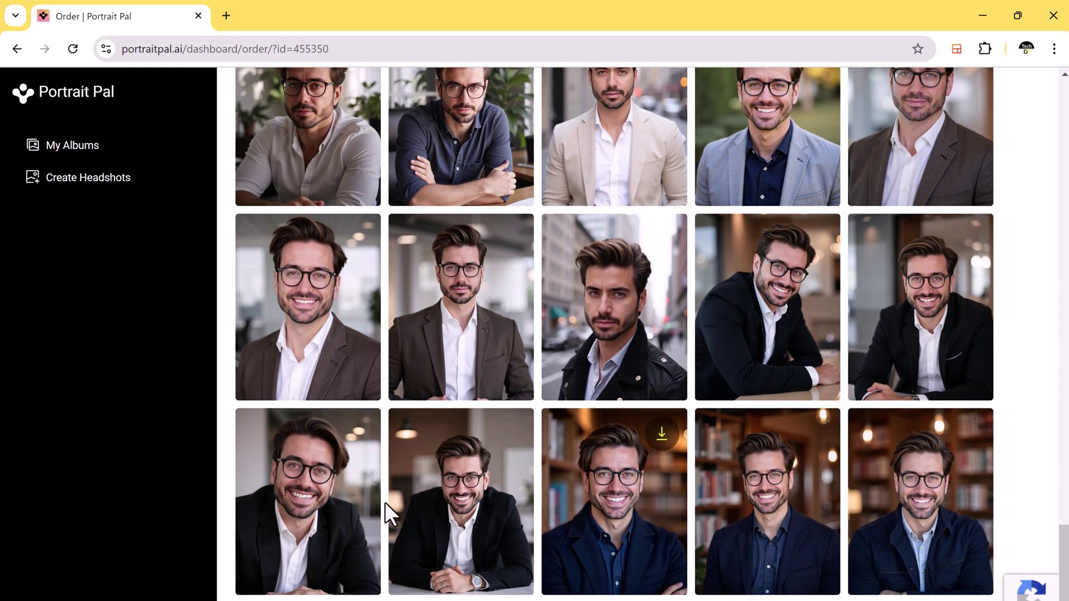
scroll(632, 244, down, 8)
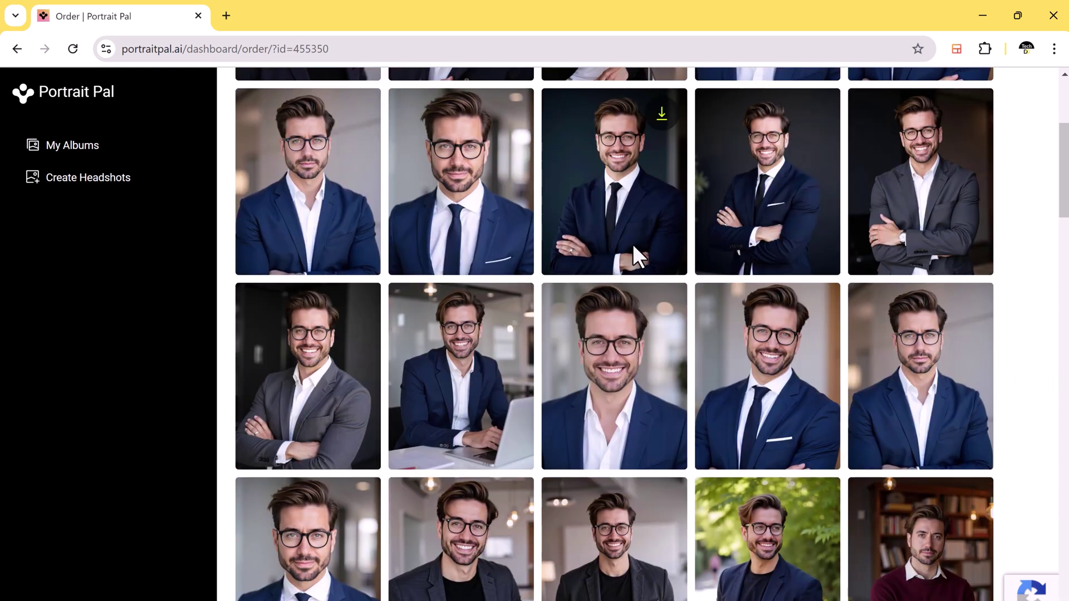
scroll(632, 244, up, 5)
click(662, 176)
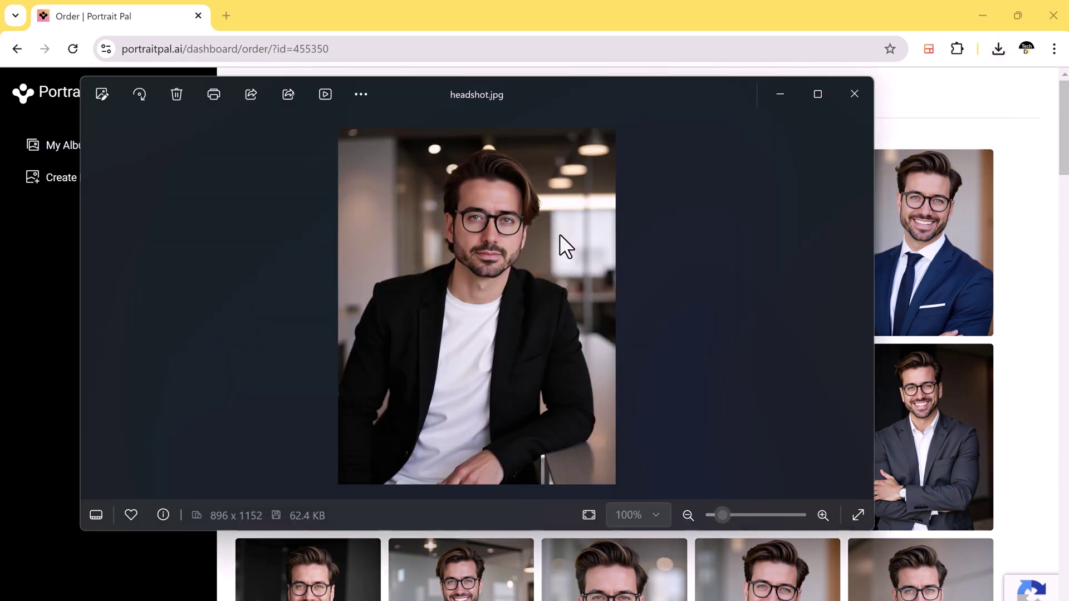
Step: Zoom in and out on headshot.jpg in Photos, then close the Photos window
scroll(483, 273, up, 4)
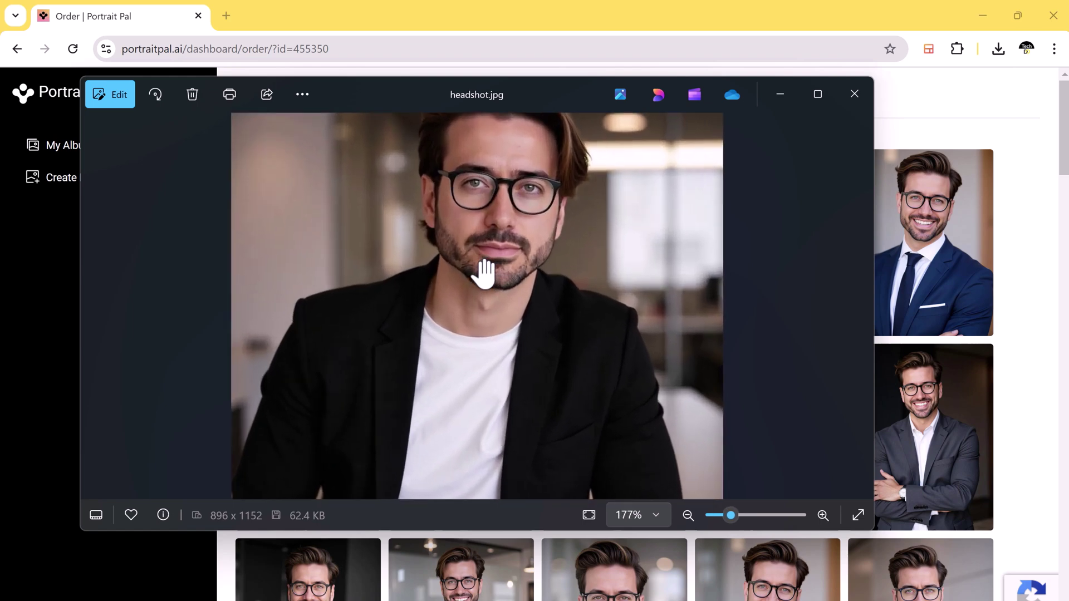
scroll(485, 273, down, 2)
scroll(483, 273, down, 1)
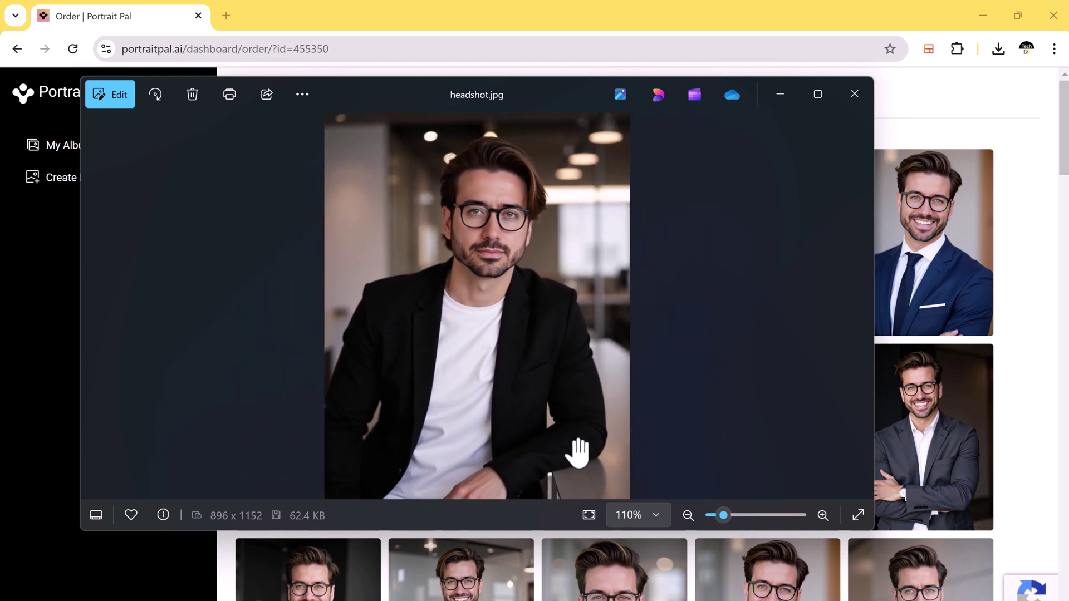
scroll(605, 373, down, 1)
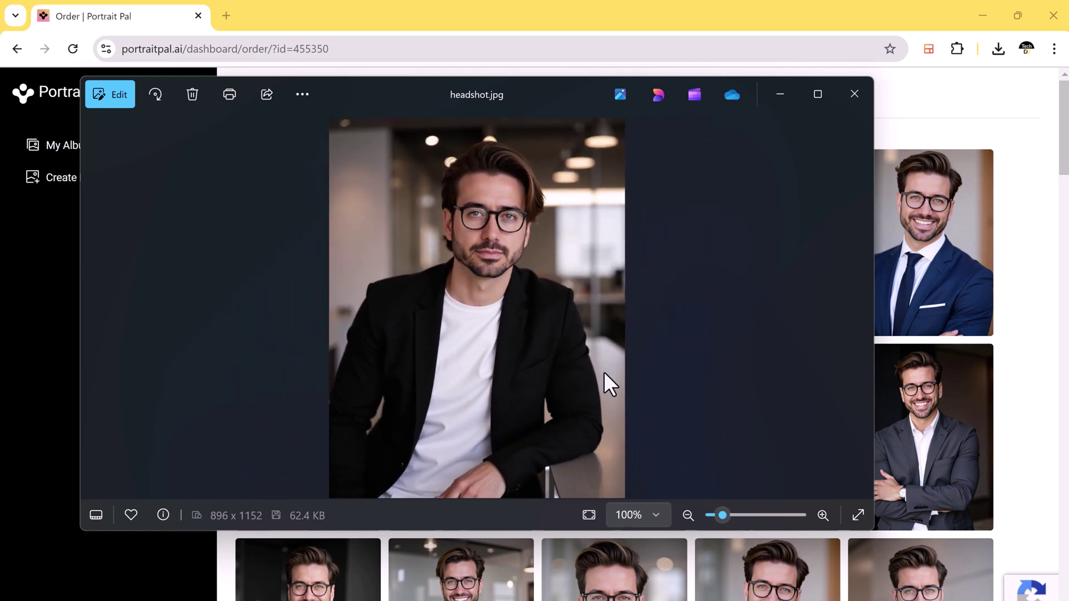
click(854, 94)
scroll(690, 390, down, 4)
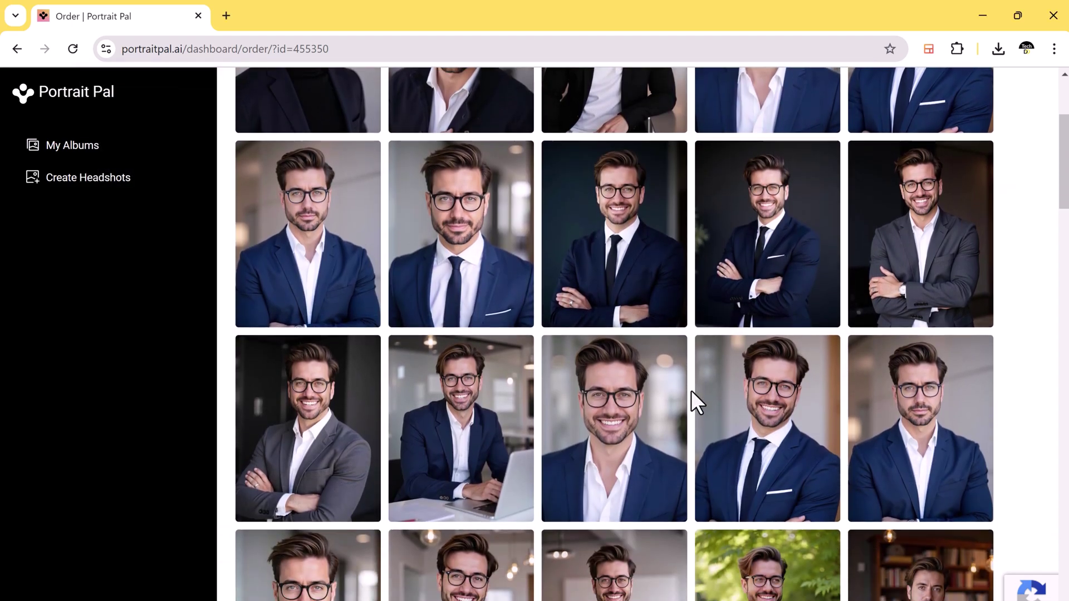
scroll(691, 390, down, 13)
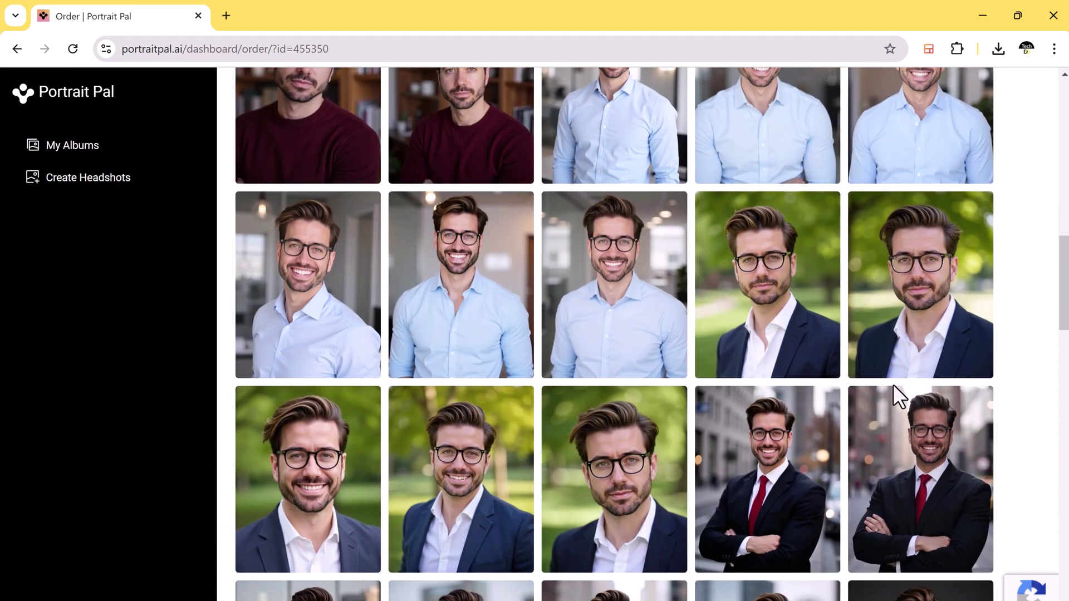
scroll(892, 384, down, 10)
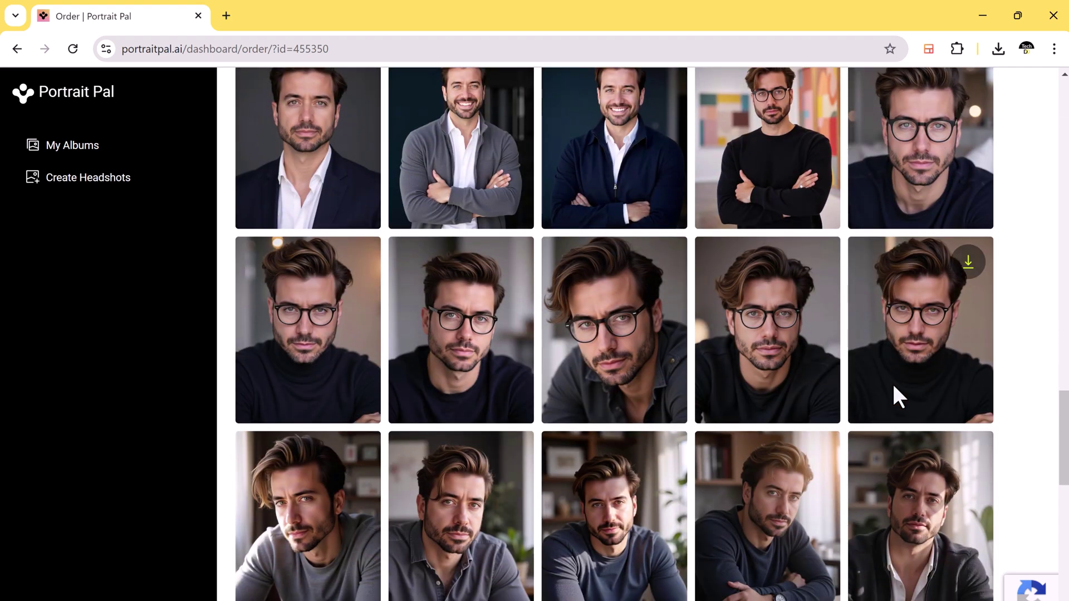
scroll(893, 384, down, 12)
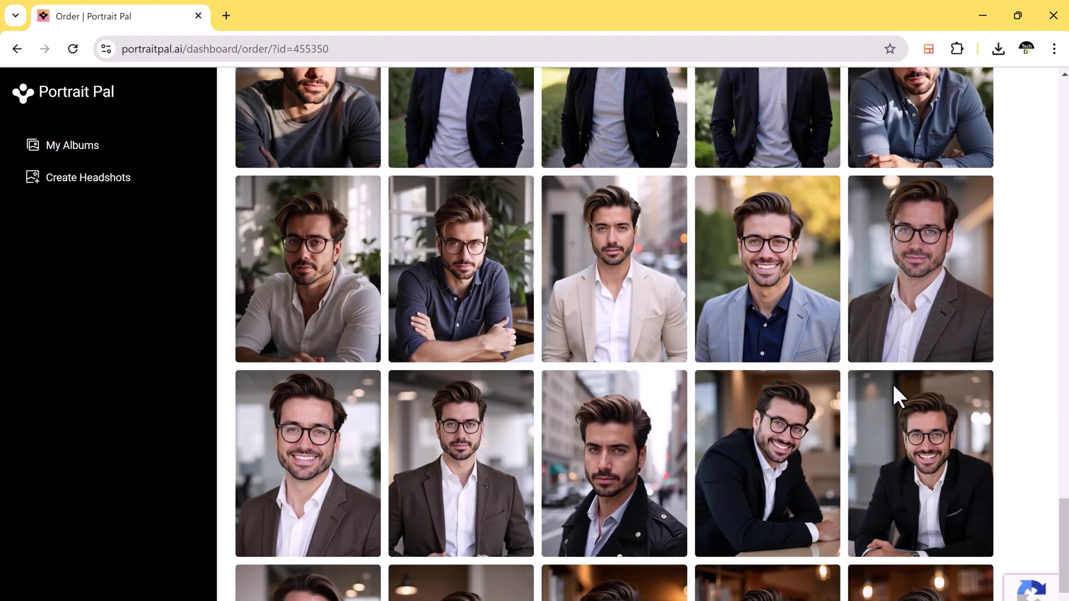
scroll(893, 384, up, 2)
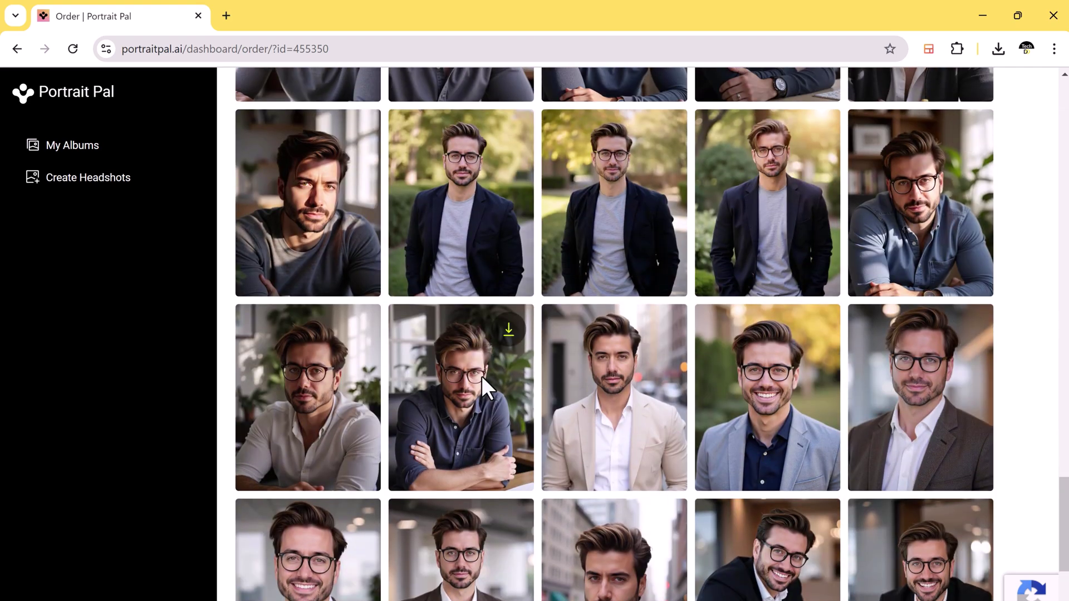
scroll(595, 359, down, 5)
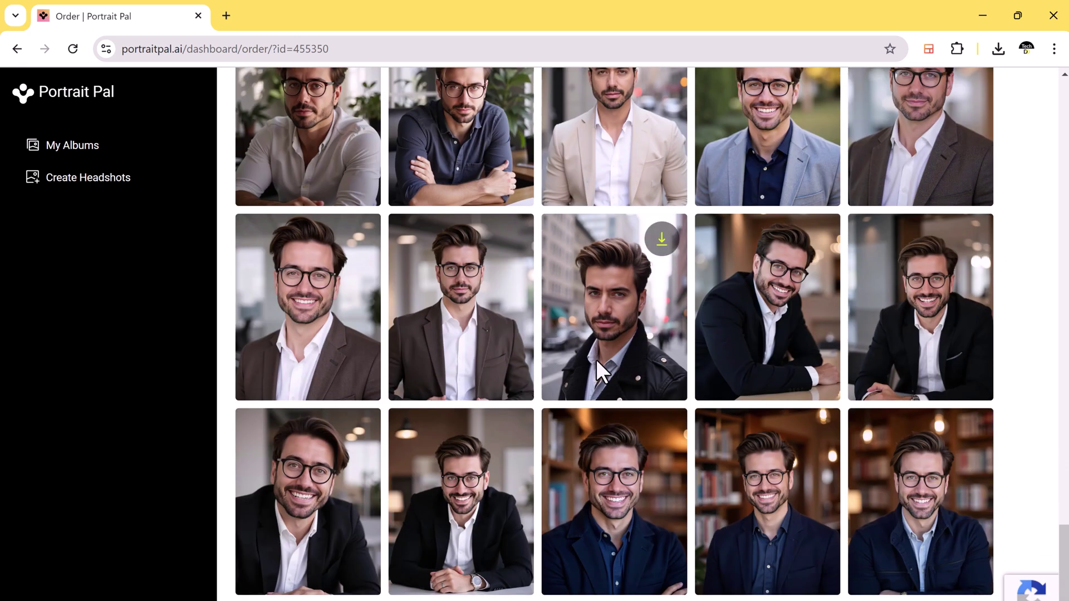
scroll(596, 359, up, 4)
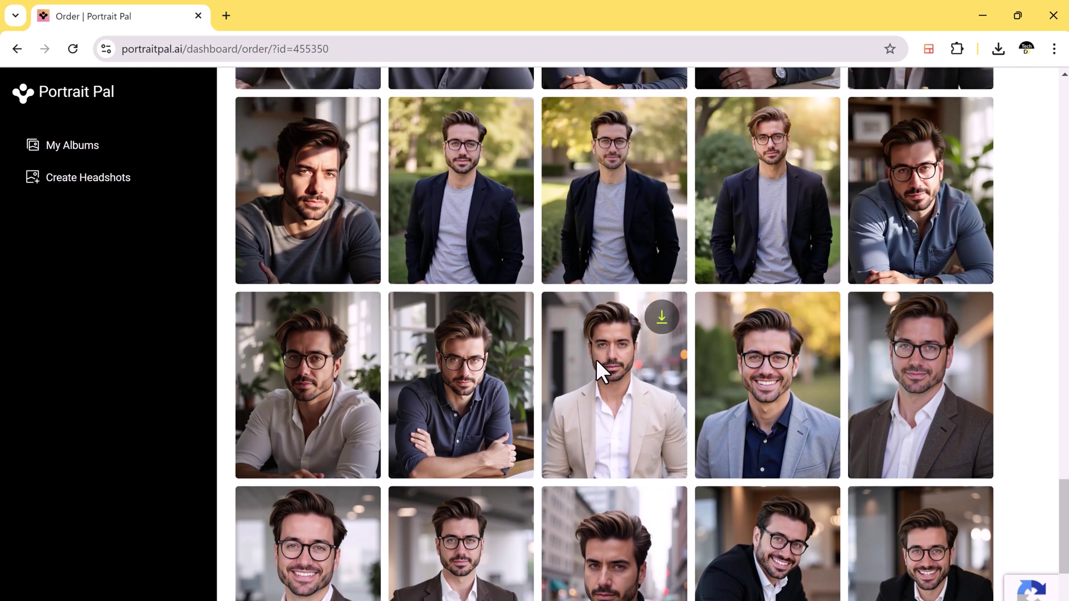
scroll(595, 359, up, 5)
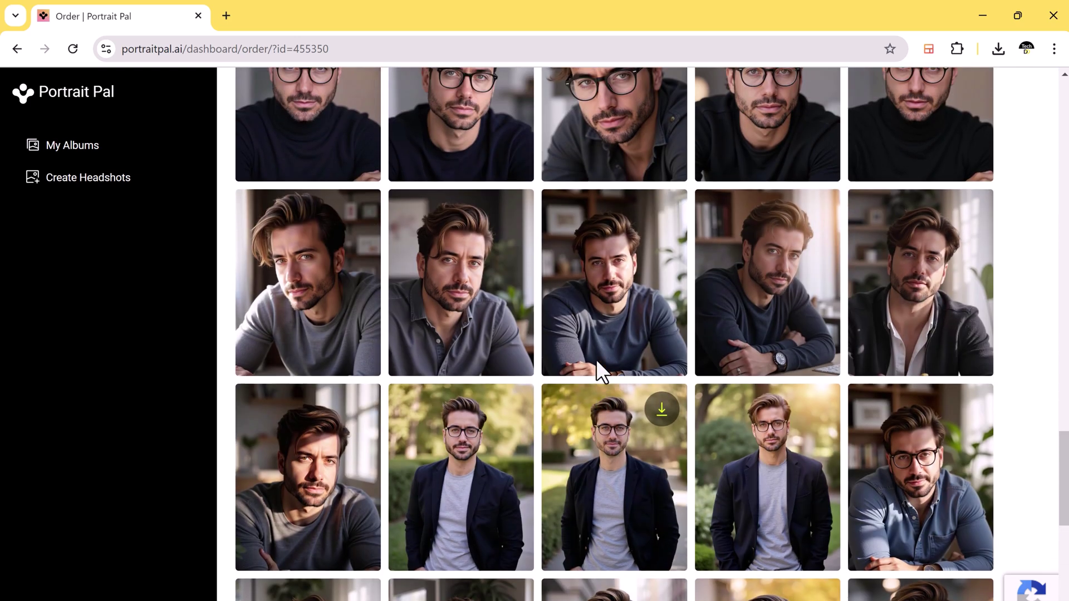
scroll(596, 359, up, 5)
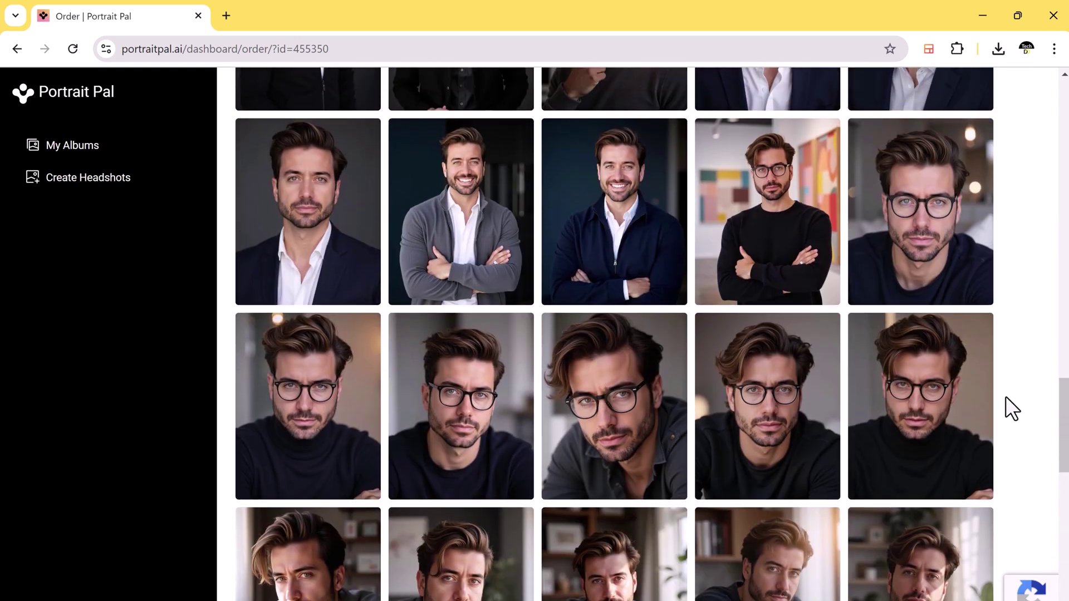
scroll(1012, 409, up, 9)
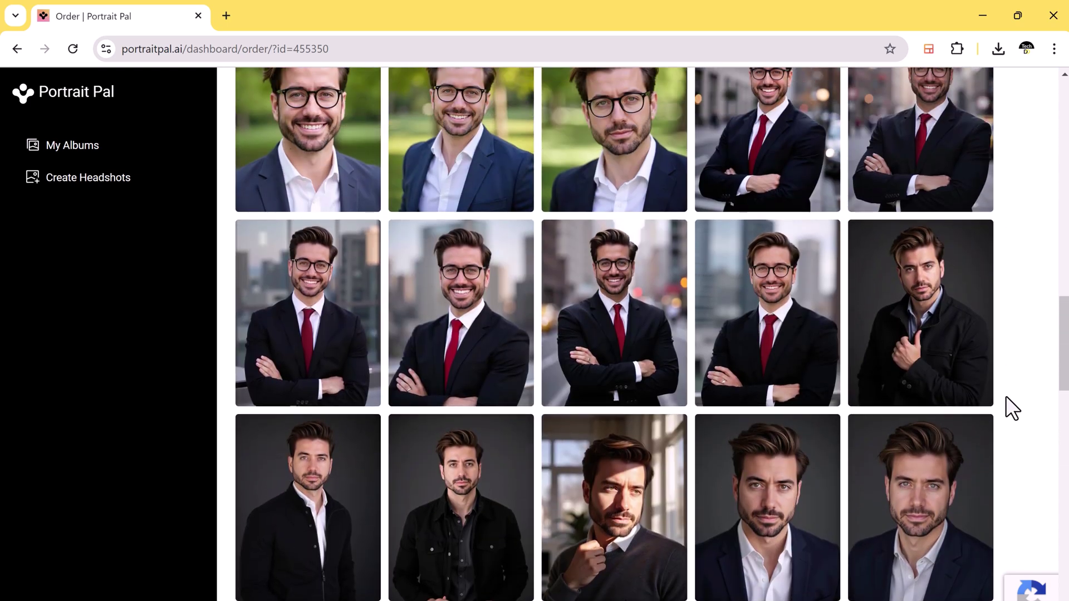
scroll(1007, 397, up, 1)
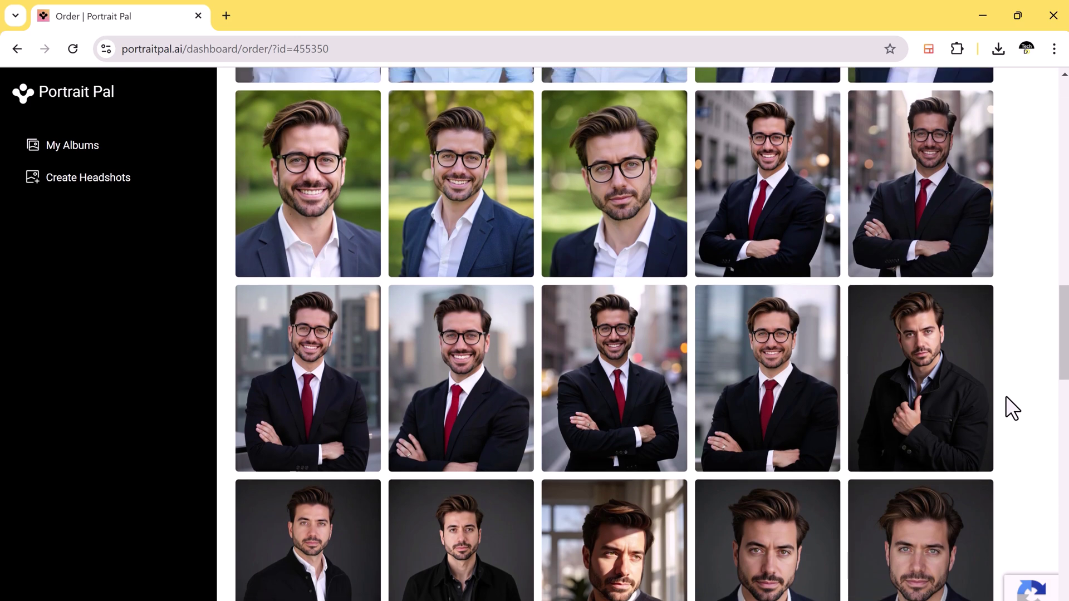
scroll(1005, 397, up, 4)
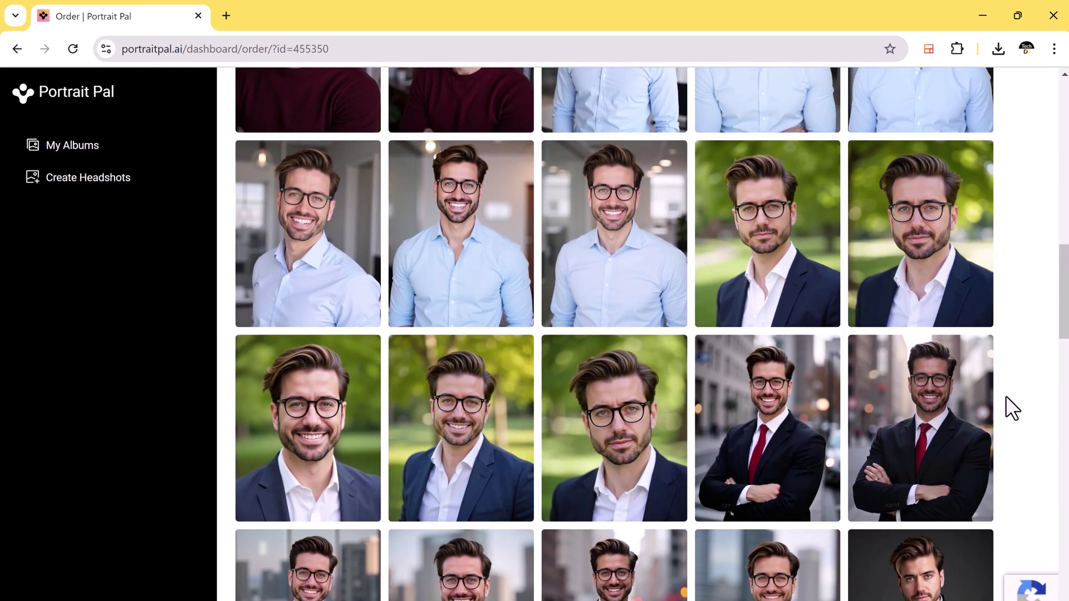
scroll(1005, 397, up, 4)
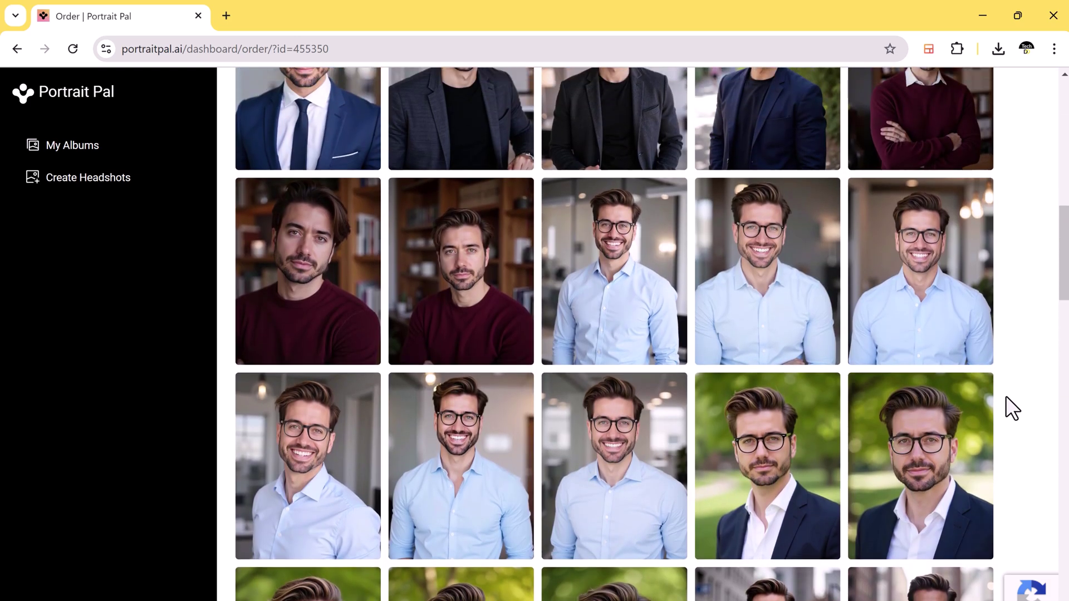
scroll(1007, 397, up, 7)
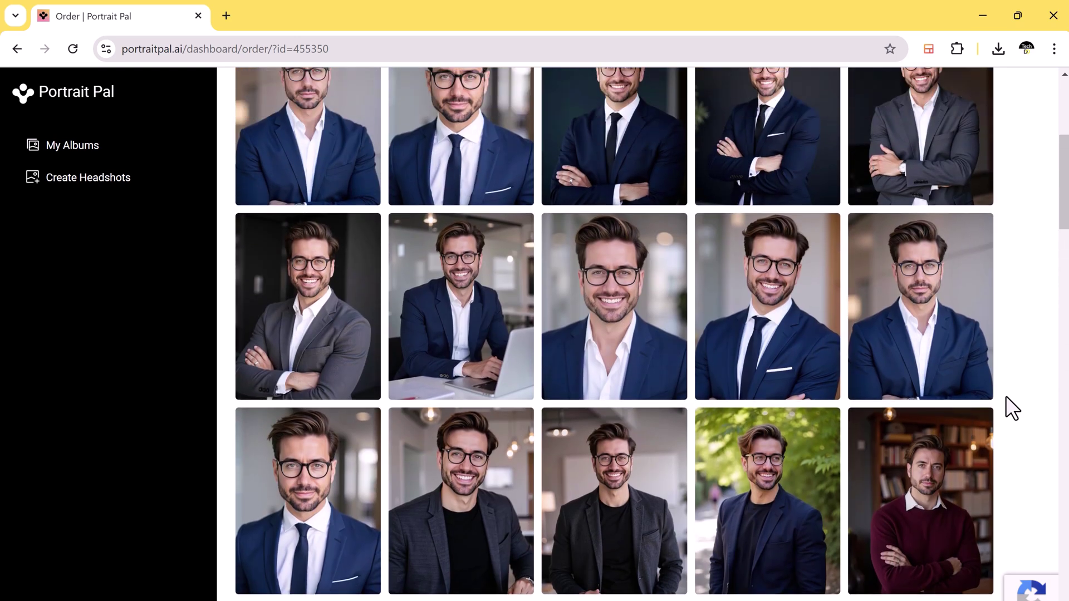
scroll(1006, 398, up, 6)
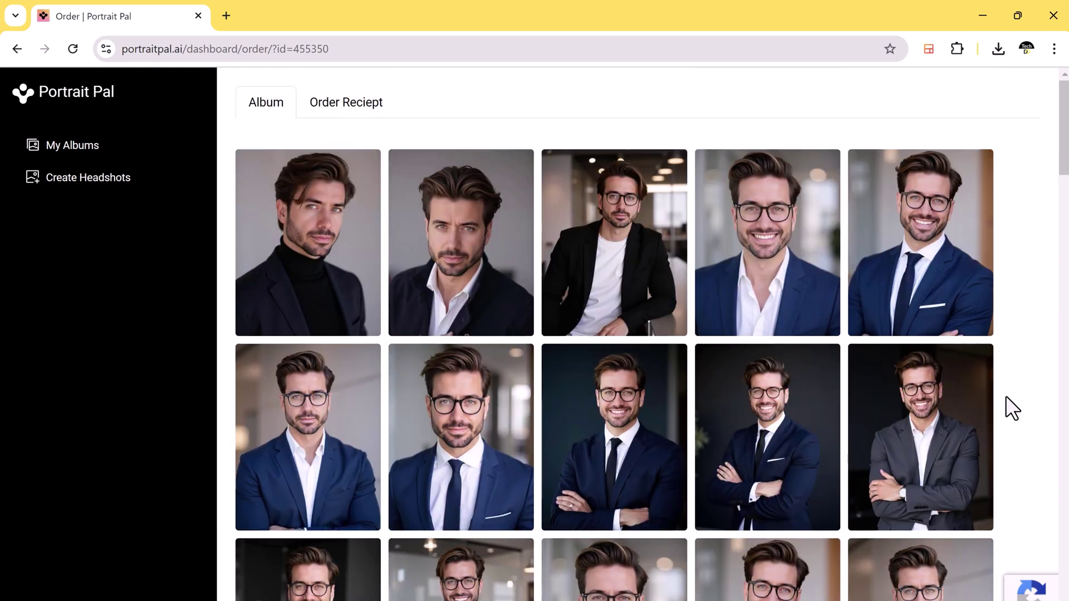